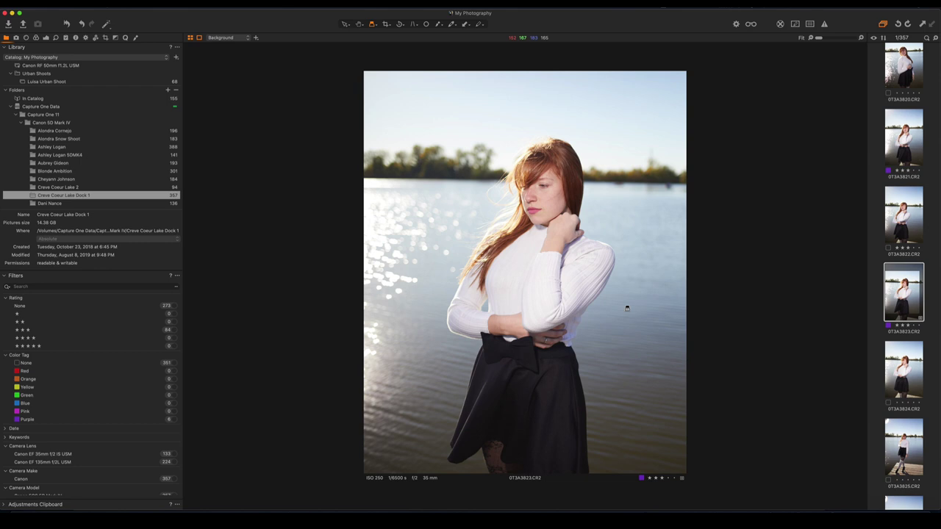
Step: Clone the variant of photo 0T3A3823.CR2 and compare the original with the copy, leaving the clone selected
right_click(448, 118)
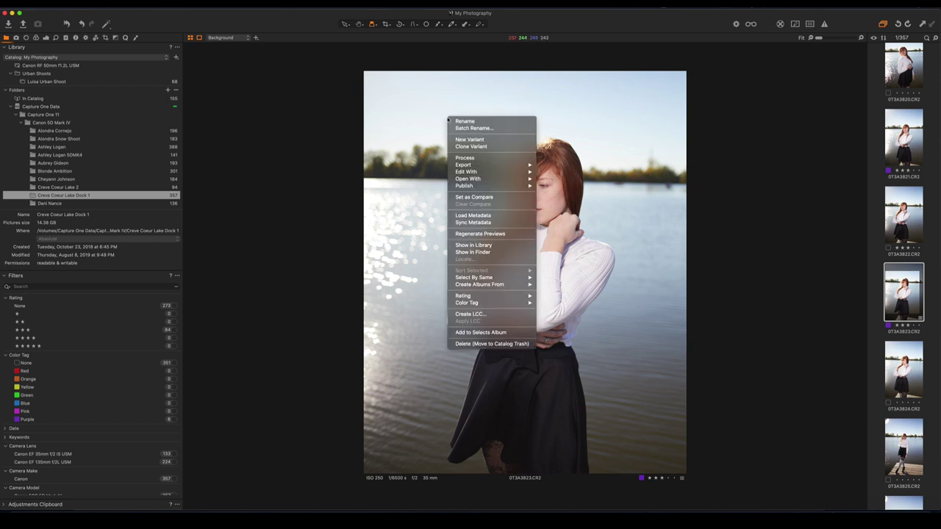
click(495, 147)
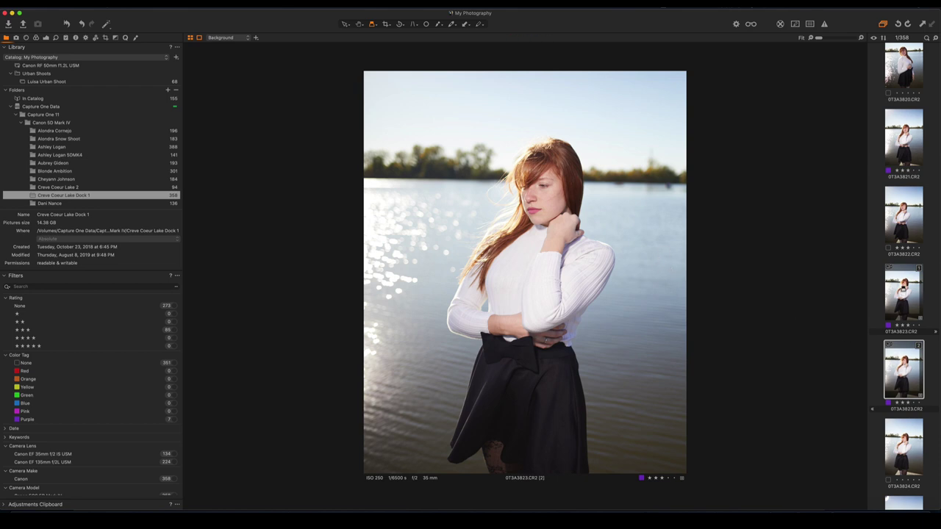
click(903, 289)
click(905, 366)
Step: Set the loupe zoom to 200% and inspect the model's eye and face with the Loupe
click(543, 188)
drag(542, 187, 540, 187)
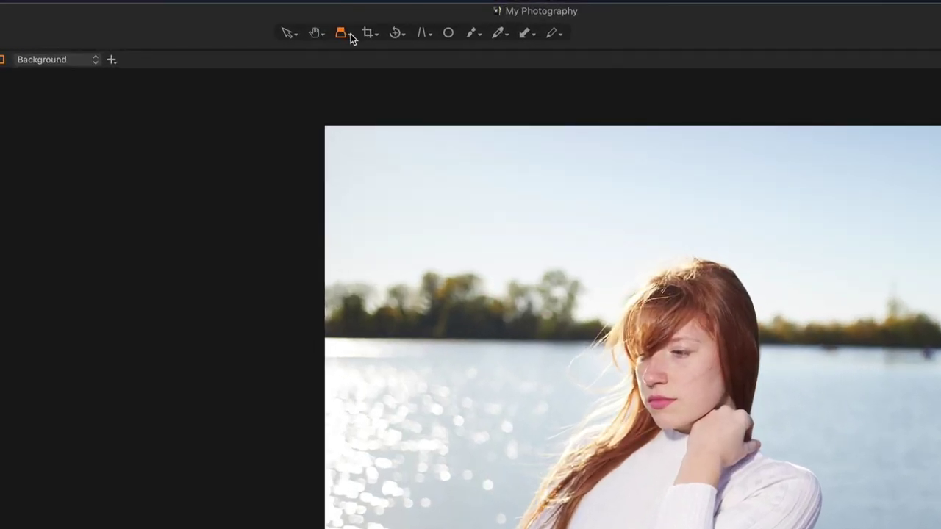
click(350, 37)
mouse_move(405, 117)
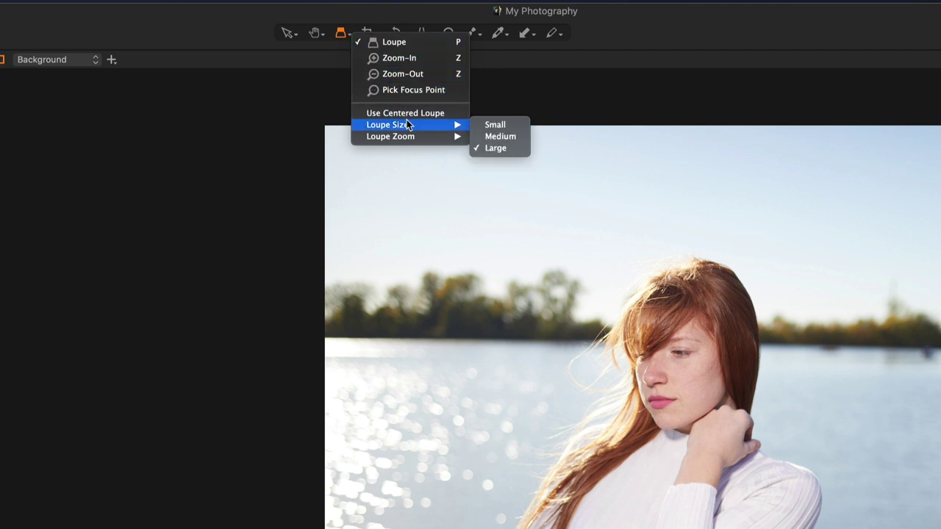
mouse_move(430, 133)
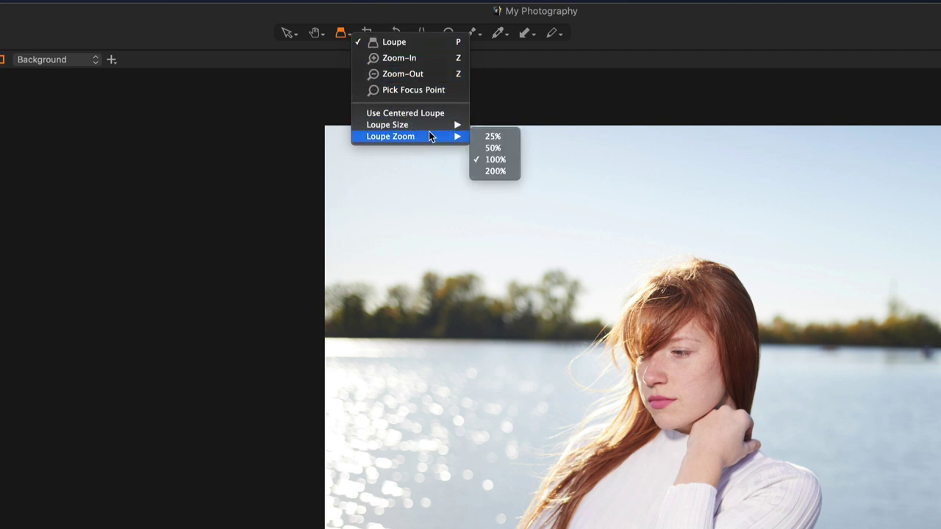
click(496, 172)
mouse_move(546, 185)
mouse_down()
mouse_move(530, 209)
mouse_move(541, 192)
mouse_up()
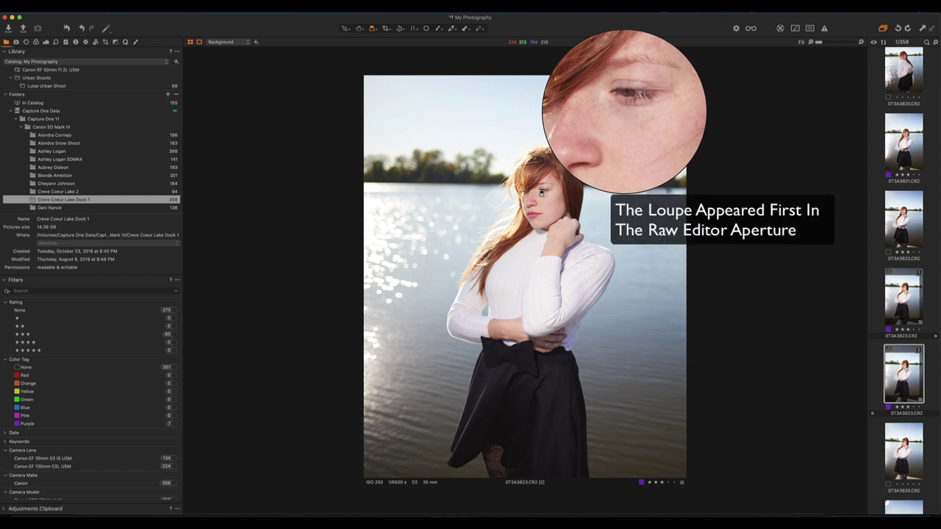
drag(541, 193, 541, 192)
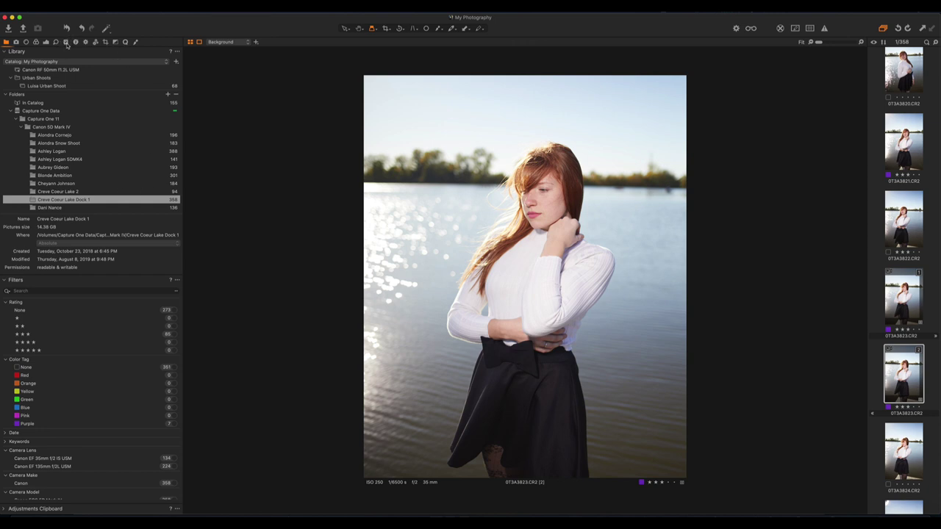
Step: Browse the Canon lens profiles offered for Lens Correction without choosing one
click(26, 43)
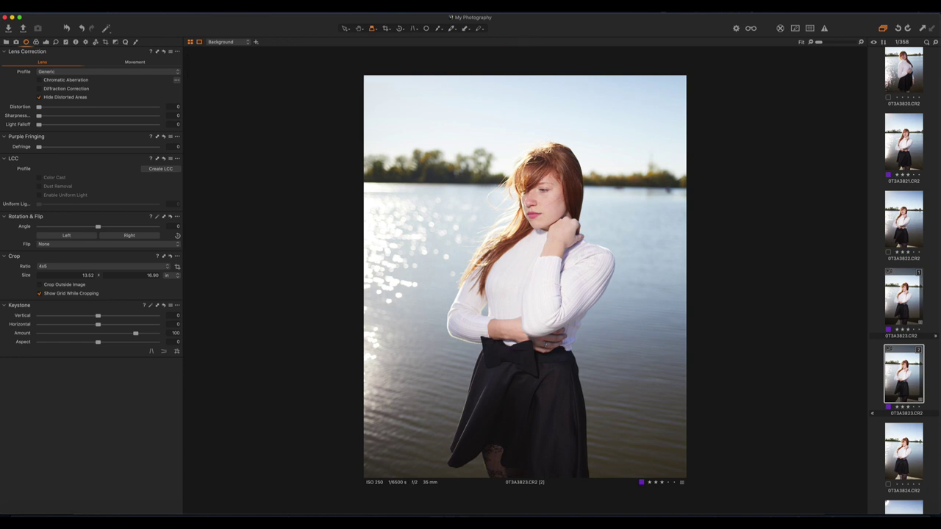
click(178, 72)
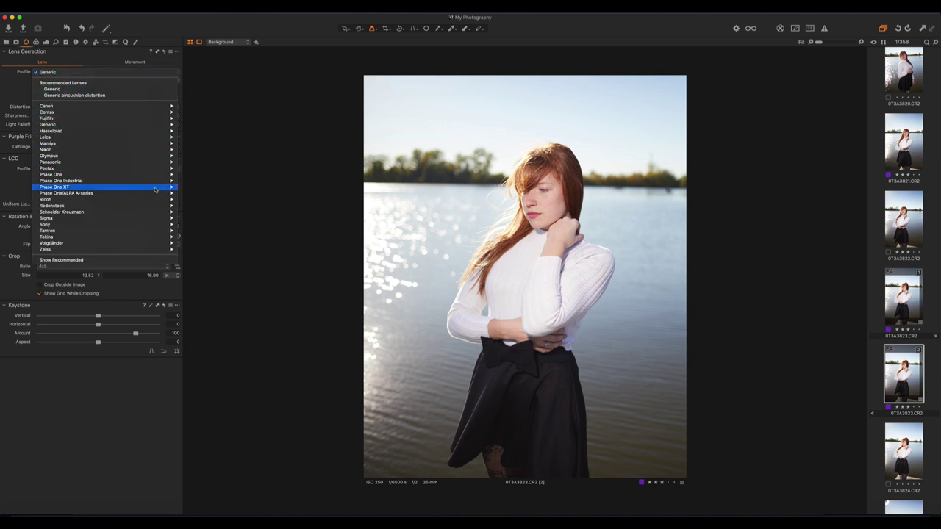
mouse_move(152, 109)
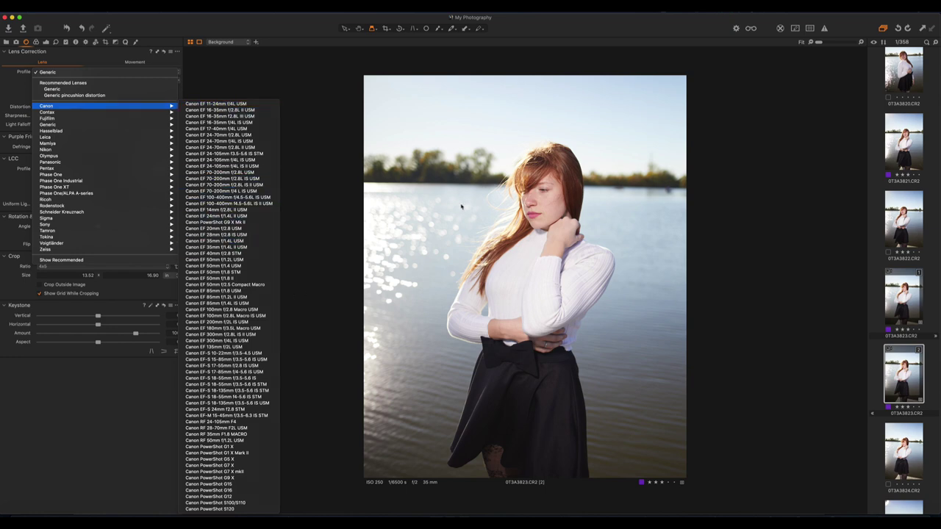
click(462, 207)
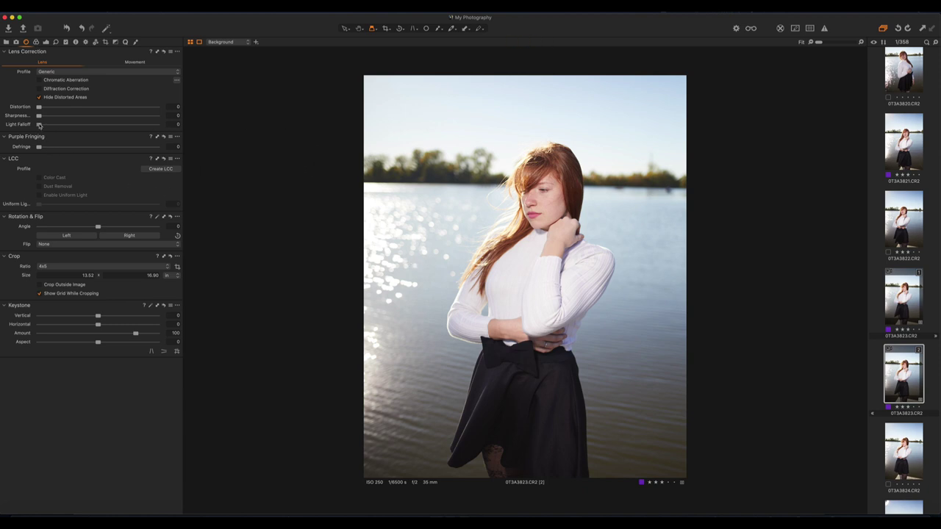
Step: In Lens Correction, enable Chromatic Aberration and set Light Falloff to 45, Sharpness Falloff to 63 and Distortion to 0
drag(39, 125, 83, 127)
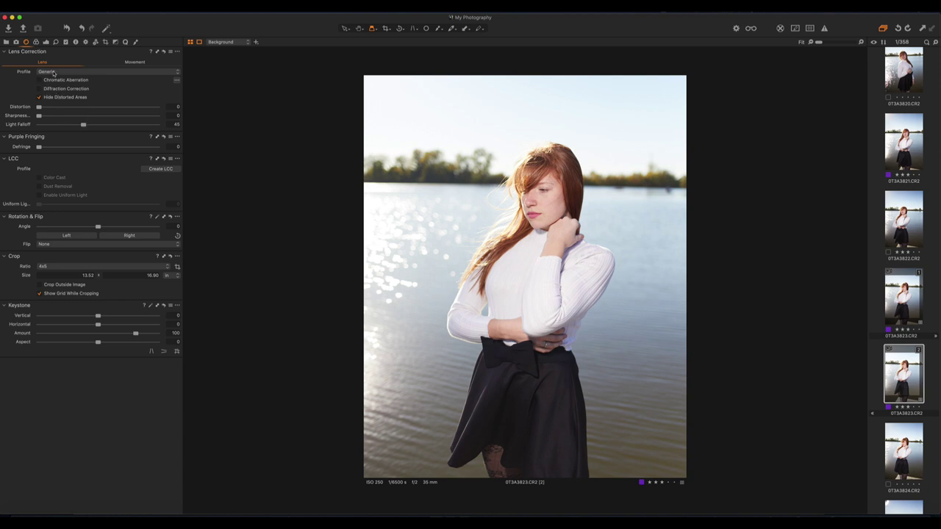
click(40, 80)
click(39, 97)
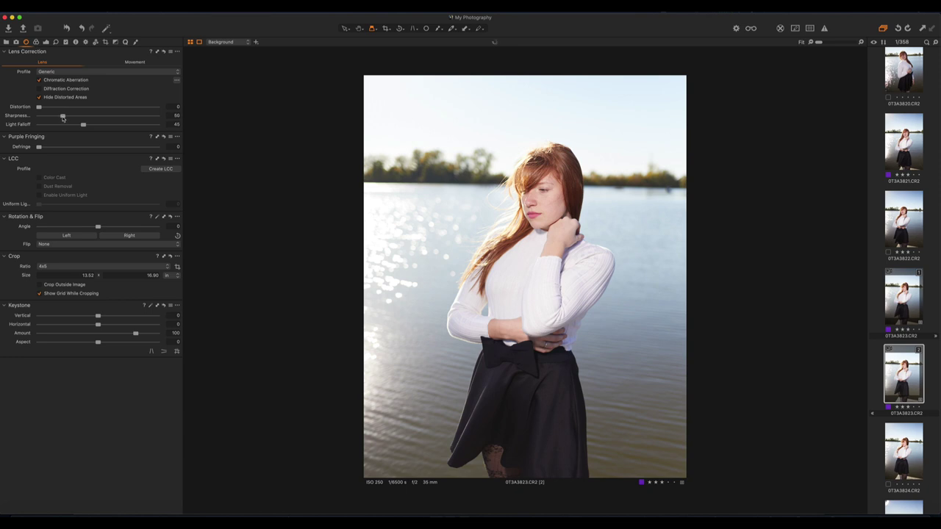
mouse_move(64, 119)
mouse_down()
mouse_move(43, 108)
mouse_move(71, 108)
mouse_move(47, 109)
mouse_up()
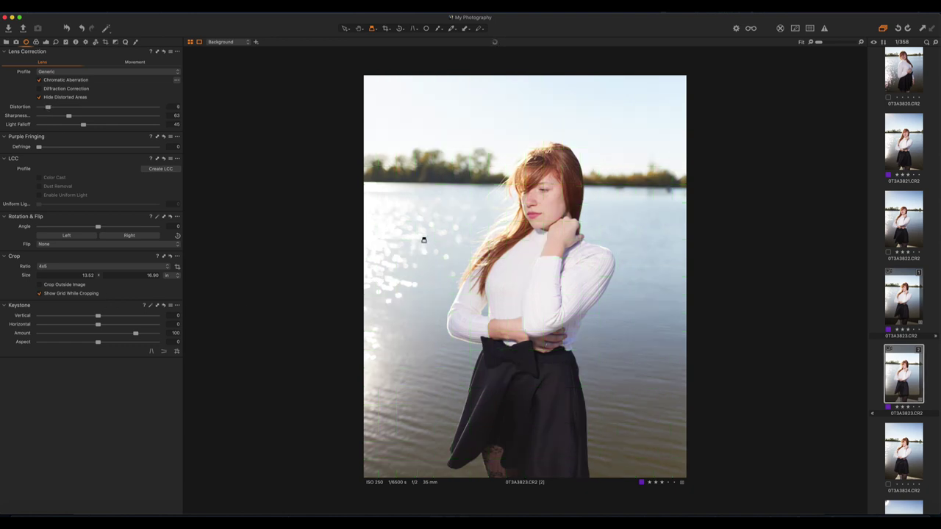
drag(48, 108, 18, 110)
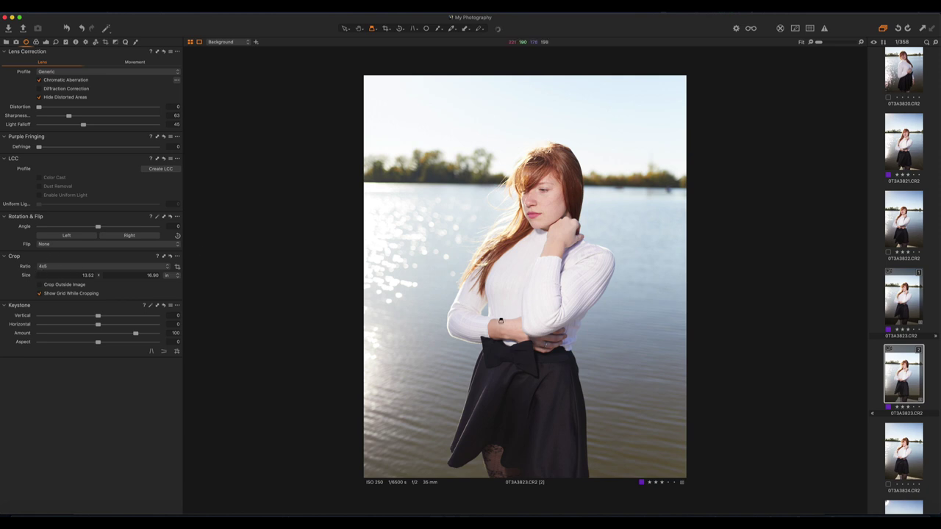
Step: View the full frame around the 4x5 crop with the Crop tool and return to the Loupe
click(385, 29)
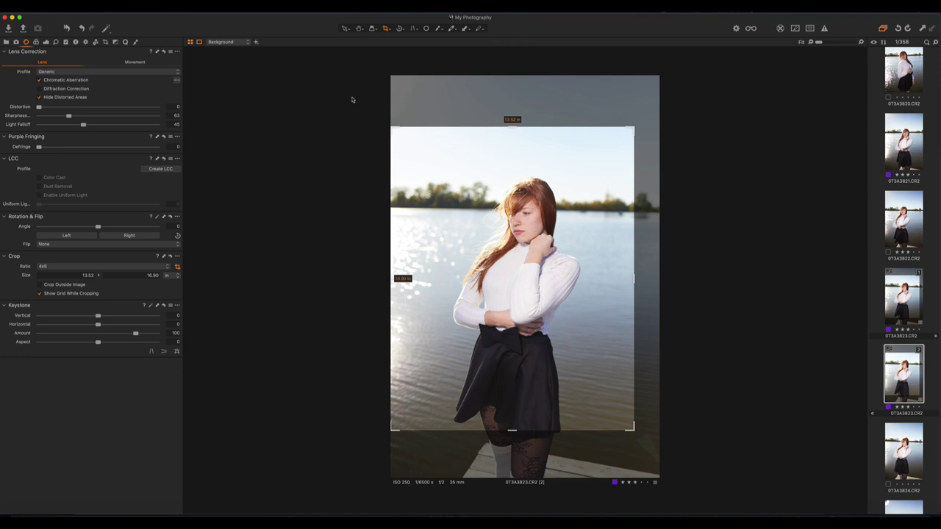
click(367, 28)
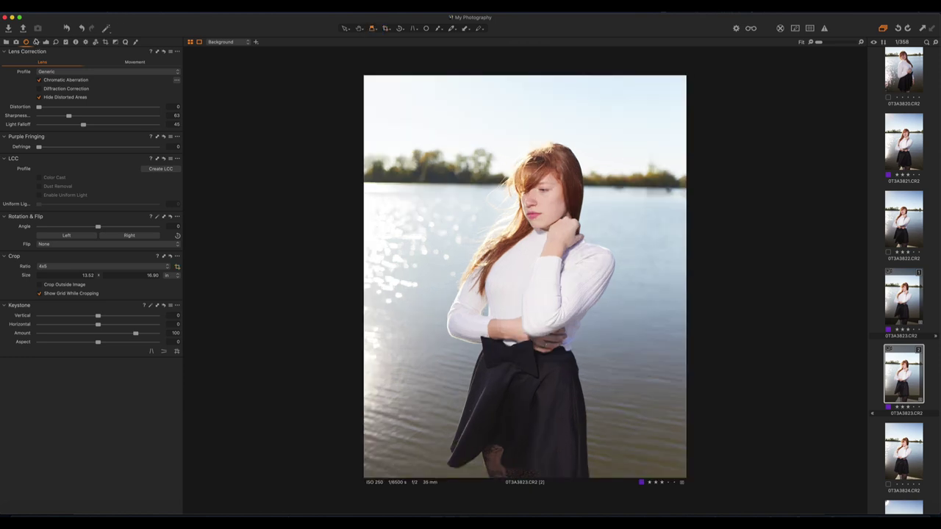
Step: Try base curves such as Film Extra Shadow and Linear Response in Base Characteristics, and return the curve to Auto
click(36, 43)
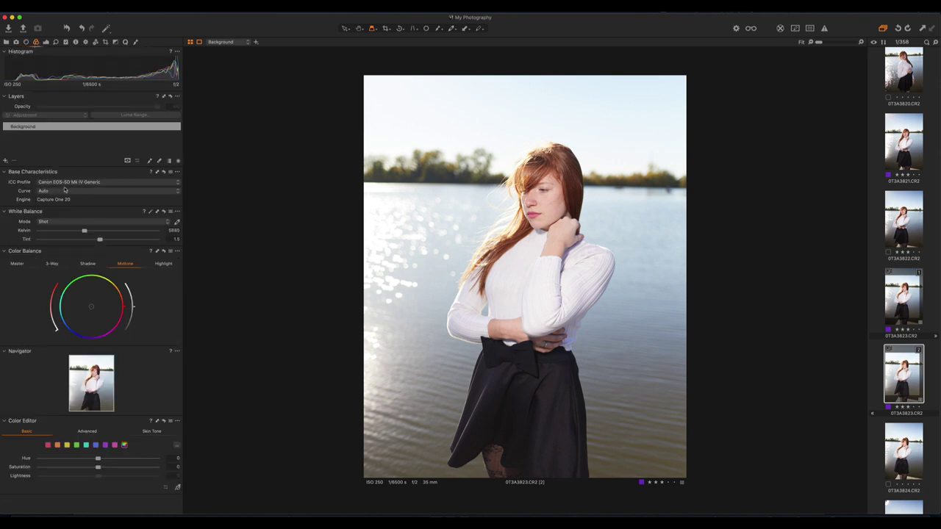
click(175, 192)
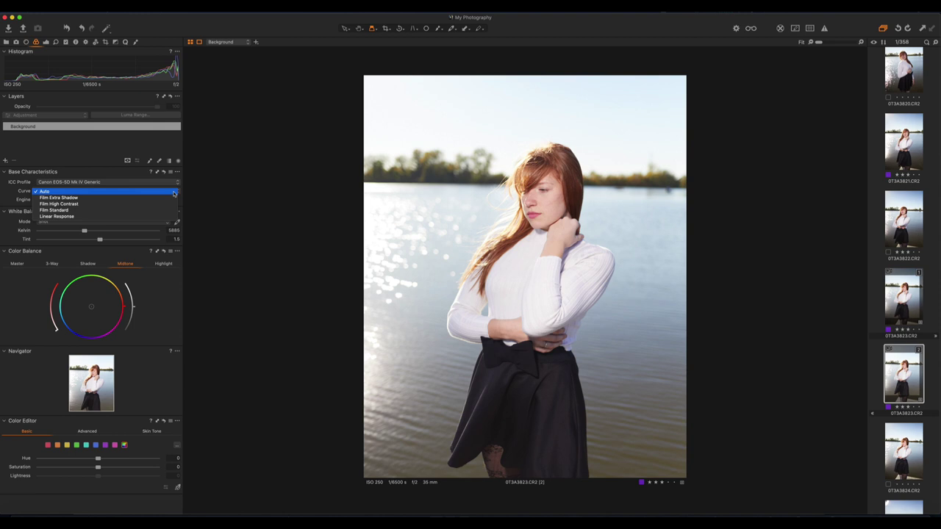
click(158, 199)
click(158, 199)
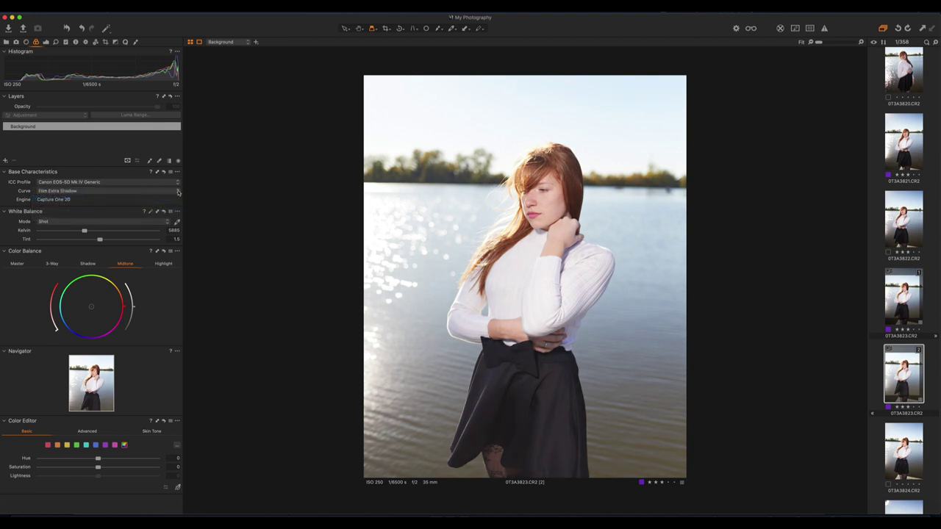
click(177, 191)
click(160, 198)
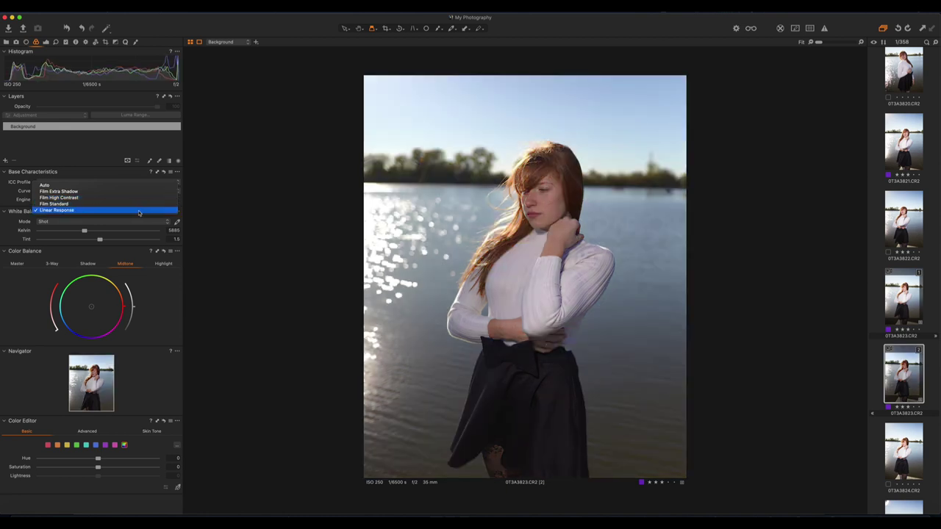
click(139, 211)
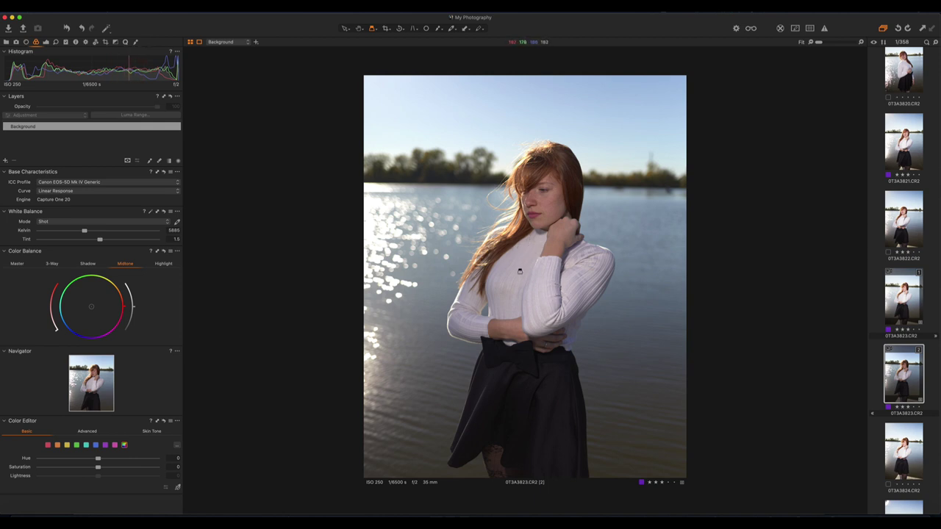
click(176, 191)
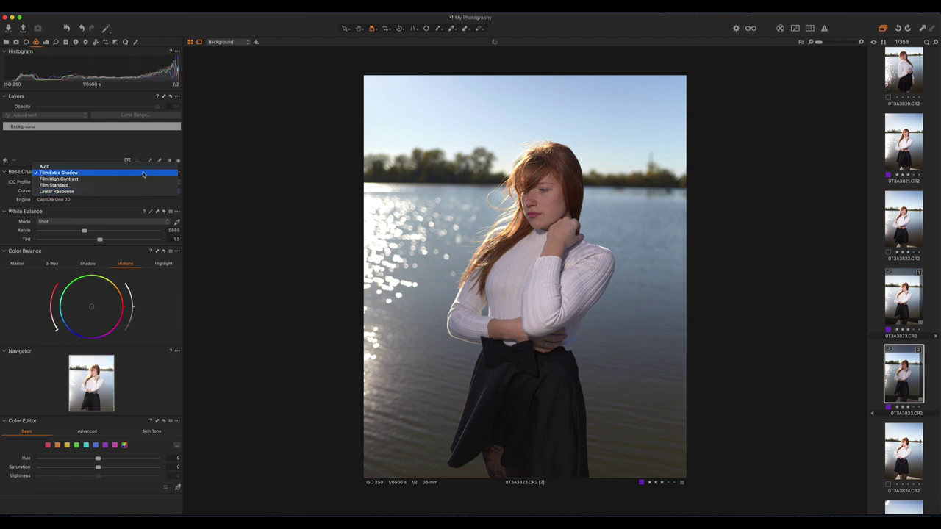
click(140, 170)
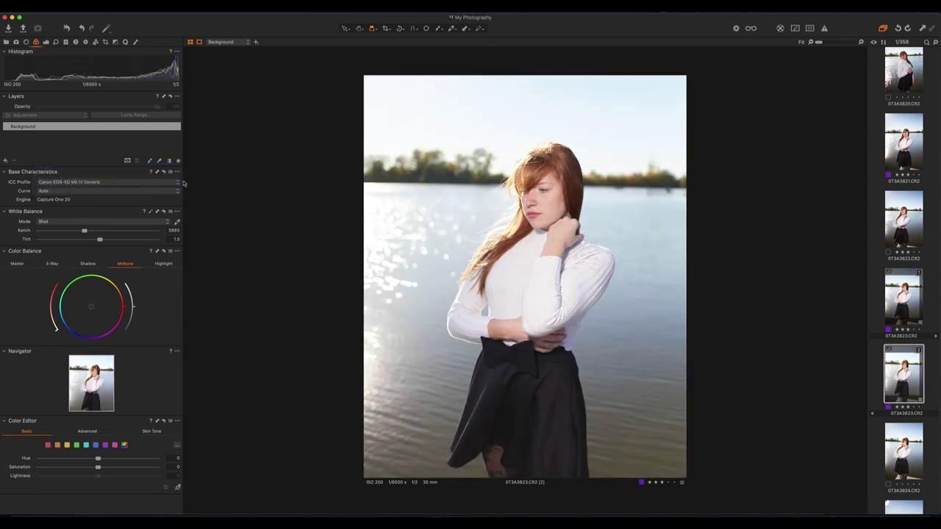
Step: Set the High Dynamic Range Highlight to -57 and change the base curve to Linear Response
click(46, 42)
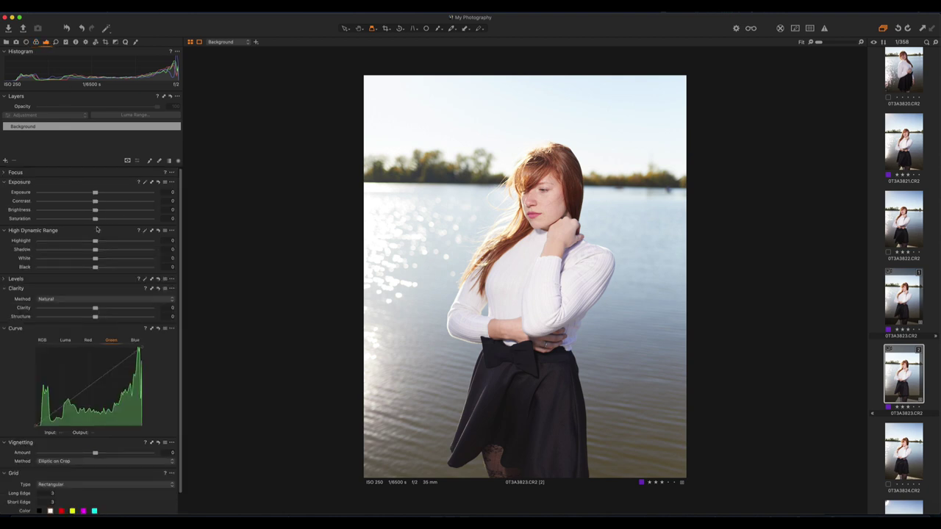
drag(95, 241, 64, 245)
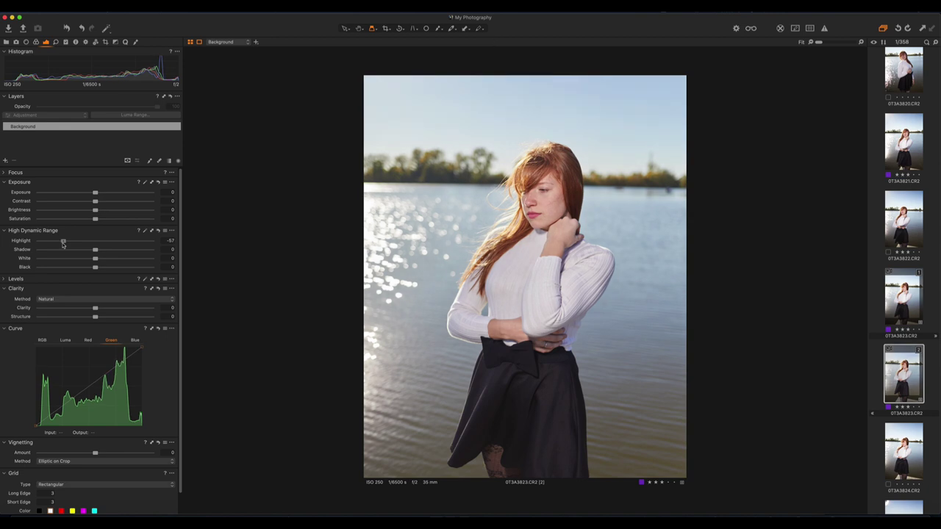
click(36, 42)
click(112, 191)
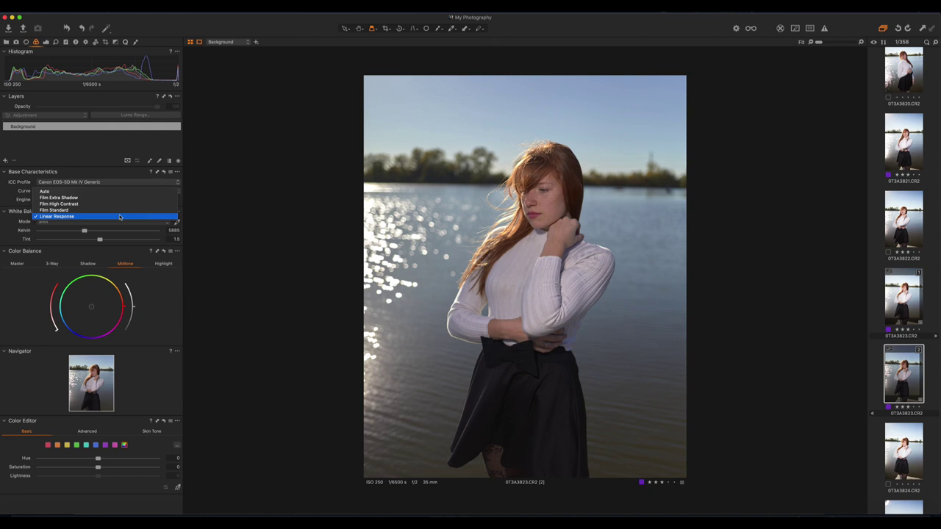
click(120, 217)
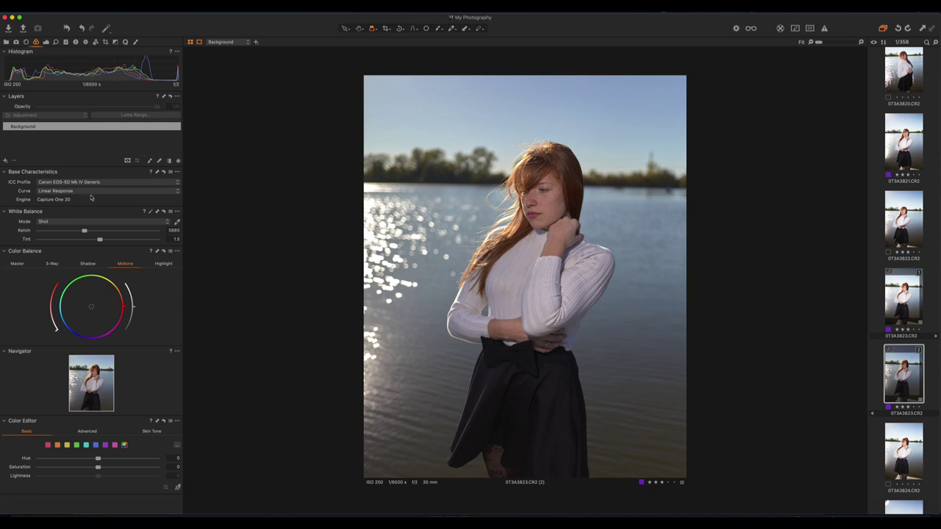
Step: Switch the Curve tool among the exposure adjustments to the Luma channel
click(45, 42)
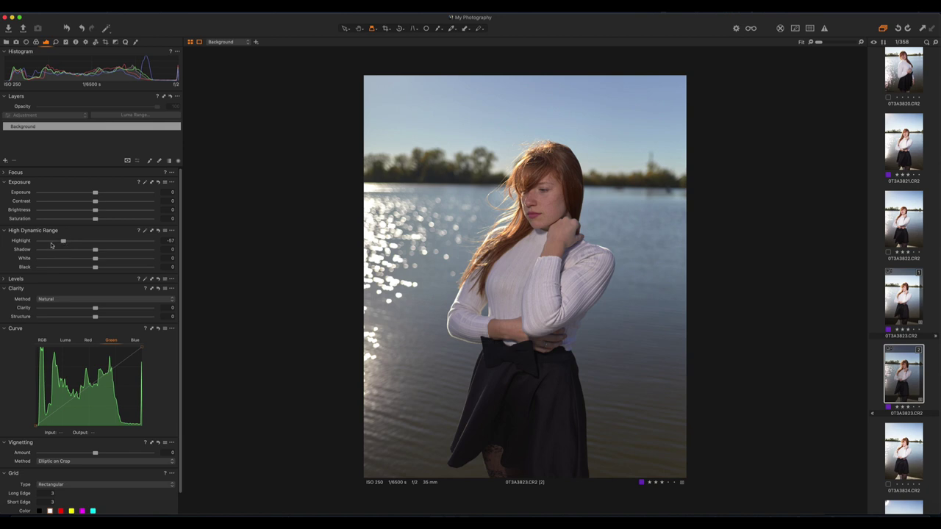
click(66, 341)
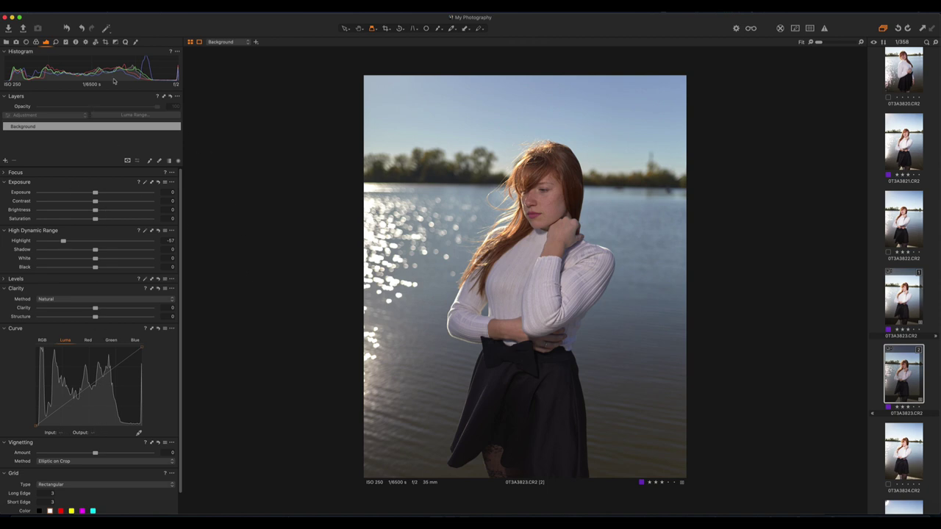
Step: Enable Black & White and set the color sensitivity to Red 17, Yellow 32, Cyan 60 and Blue 31
click(115, 43)
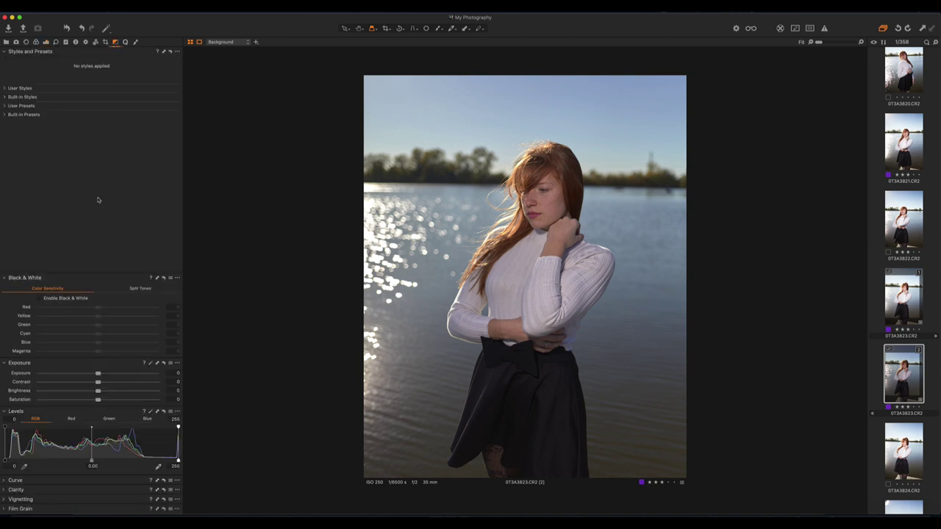
click(39, 299)
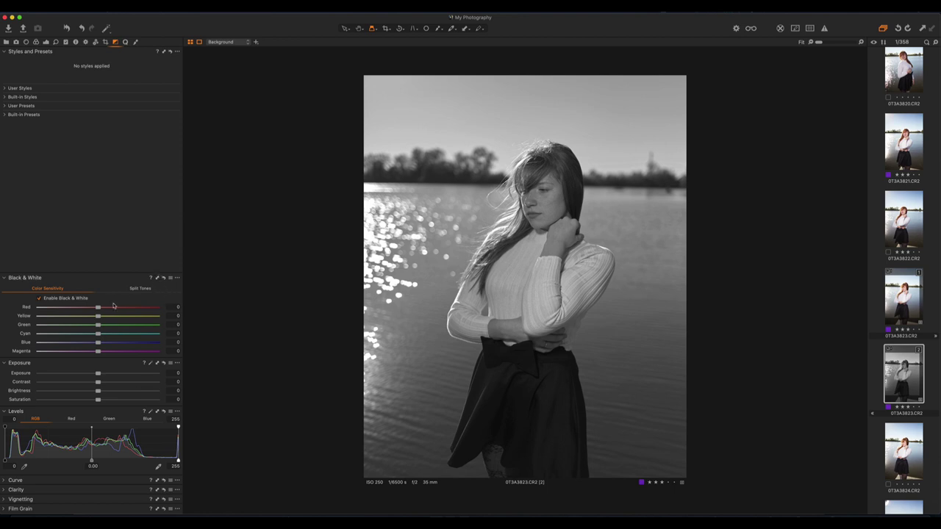
drag(100, 309, 121, 327)
drag(119, 326, 118, 328)
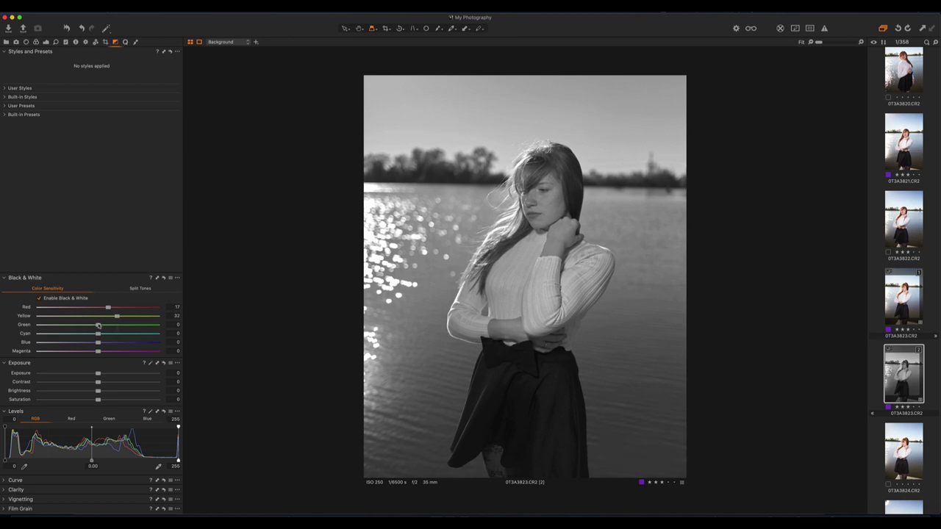
drag(100, 326, 136, 350)
drag(134, 351, 117, 349)
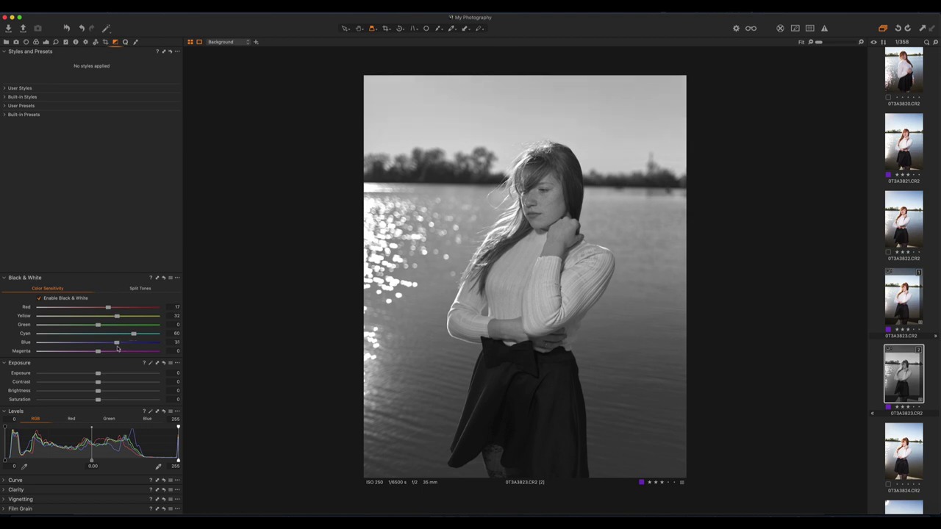
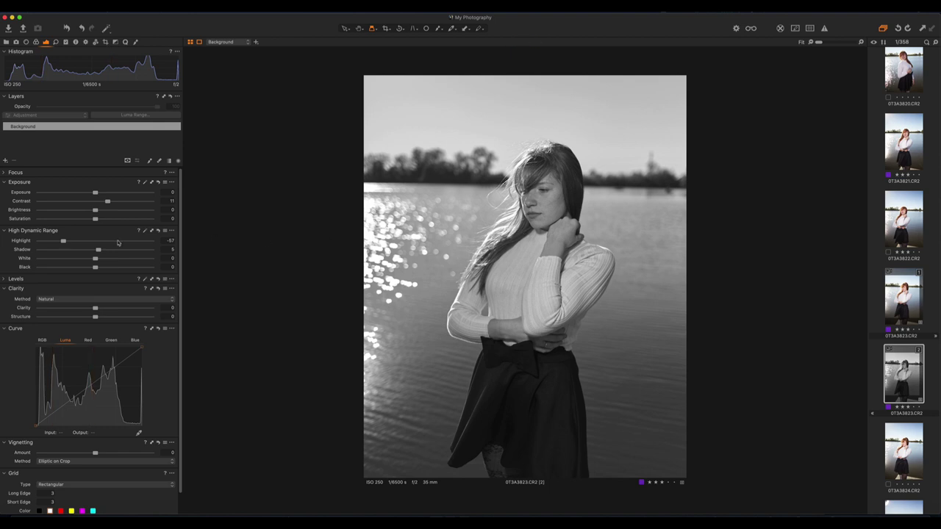
Step: Try a High Dynamic Range White of 50 on the Background and reset it to 0
drag(95, 259, 123, 268)
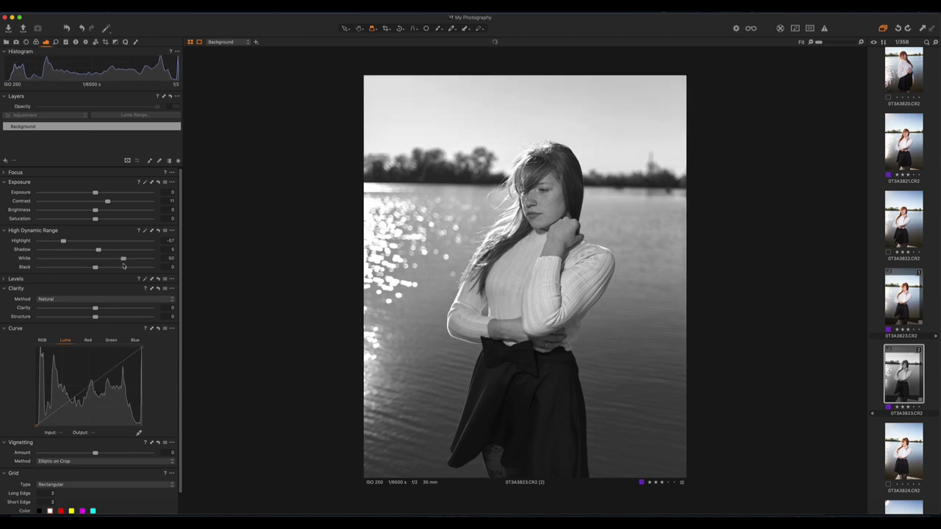
double_click(123, 262)
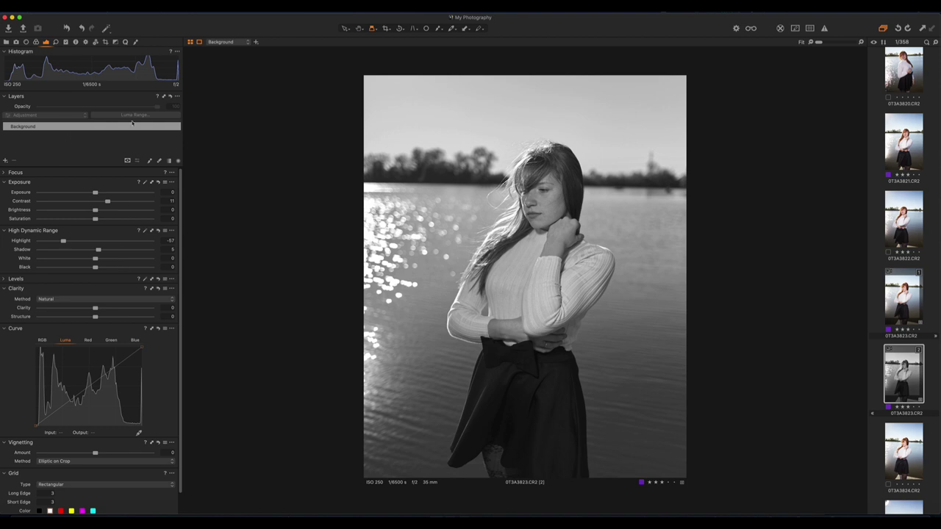
Step: Turn off Black & White to show the portrait in color and add a new filled adjustment layer
click(115, 42)
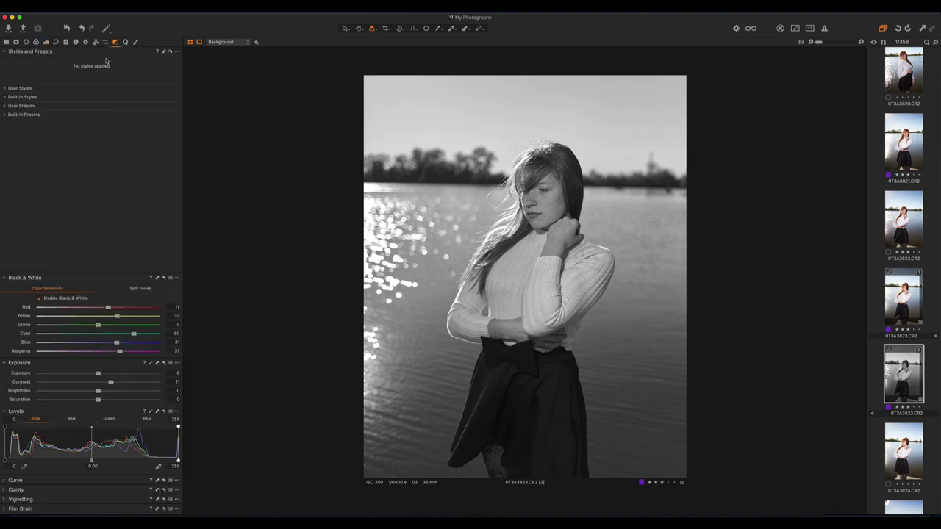
click(38, 299)
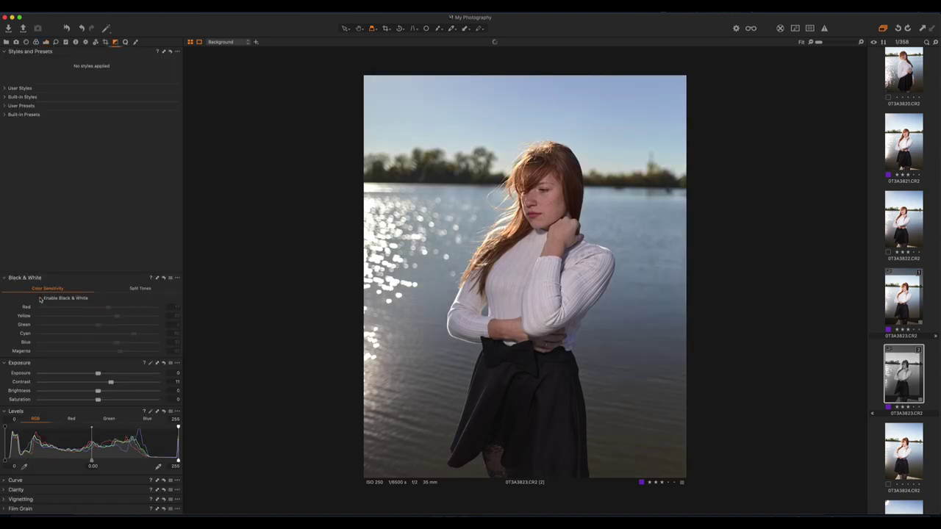
click(46, 42)
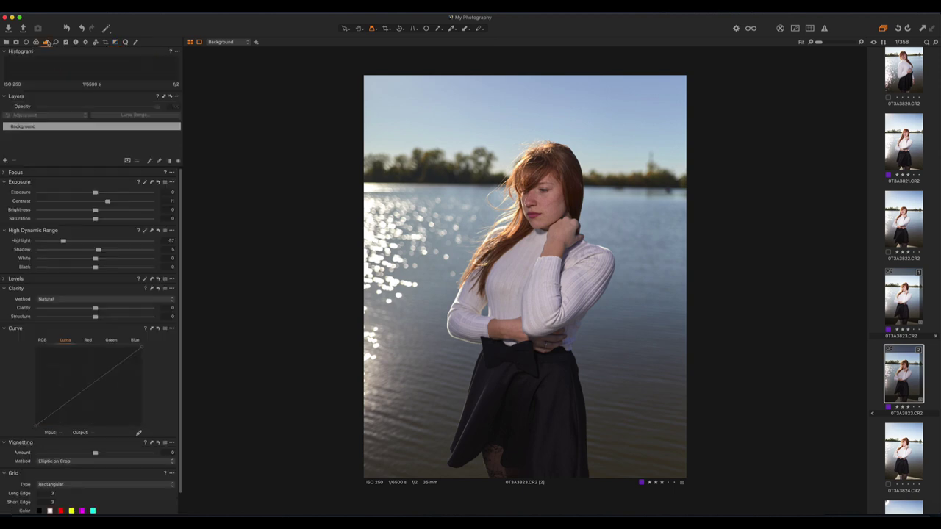
click(6, 161)
click(26, 170)
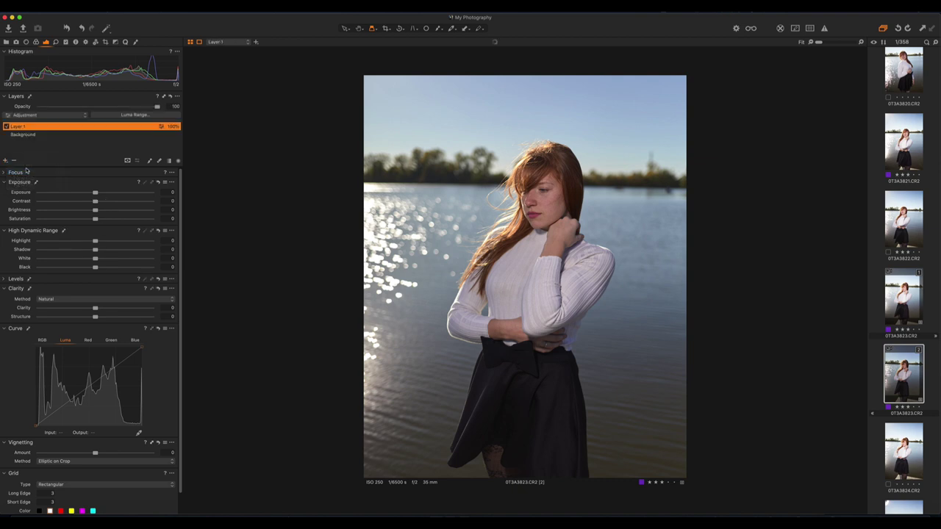
Step: Enable Black & White again with the new layer selected and return to the exposure and layer adjustments
click(115, 42)
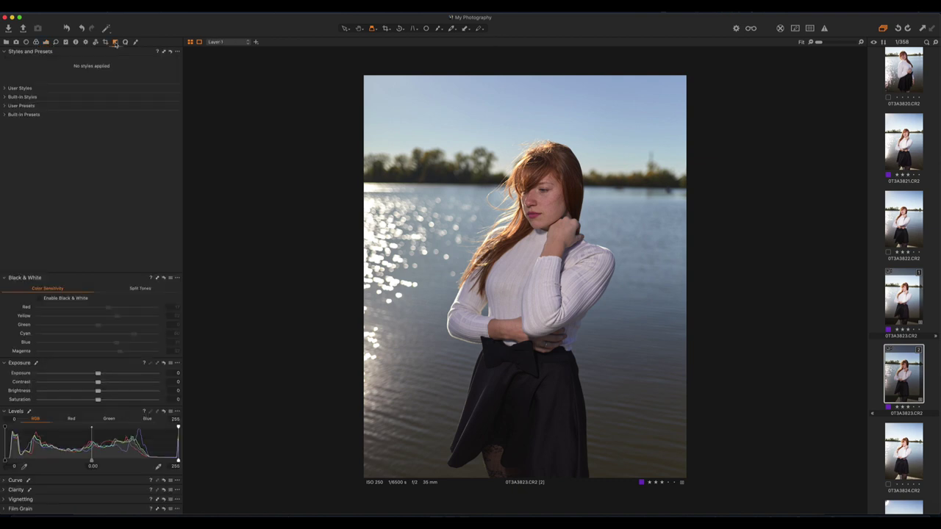
click(40, 298)
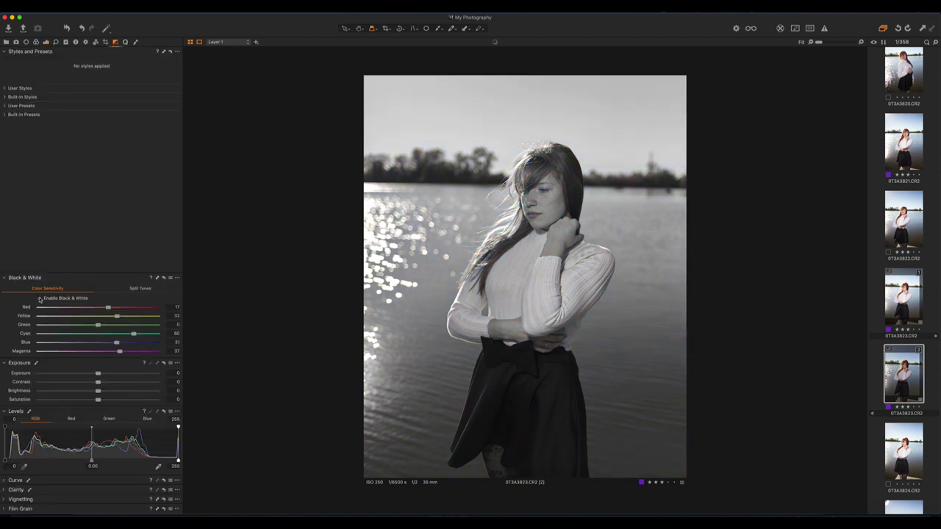
click(65, 42)
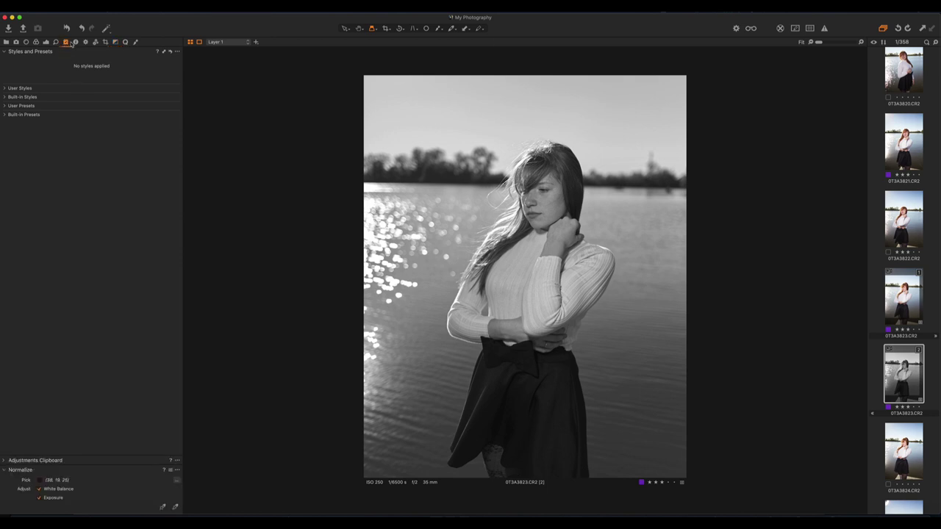
click(46, 42)
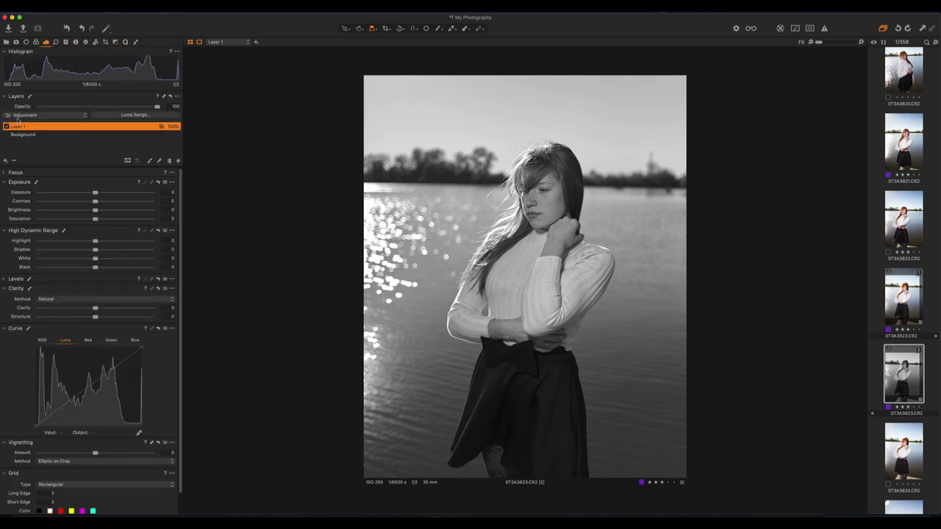
Step: Rename the new adjustment layer as Lighten Sweater and make sure it is switched on
click(29, 136)
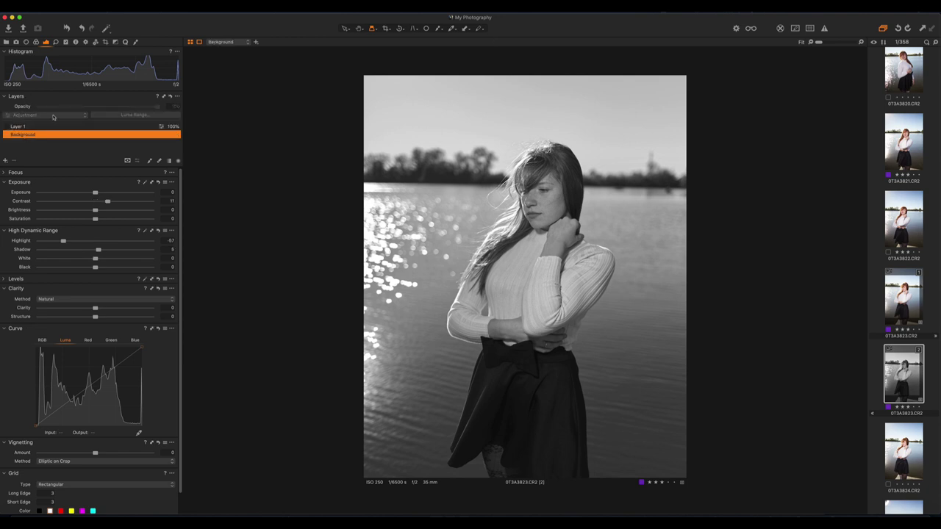
click(44, 128)
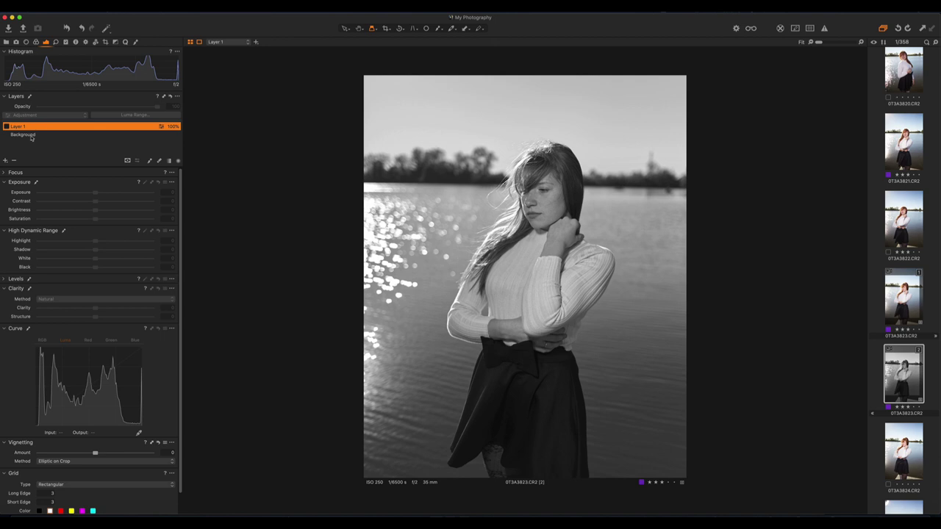
click(31, 137)
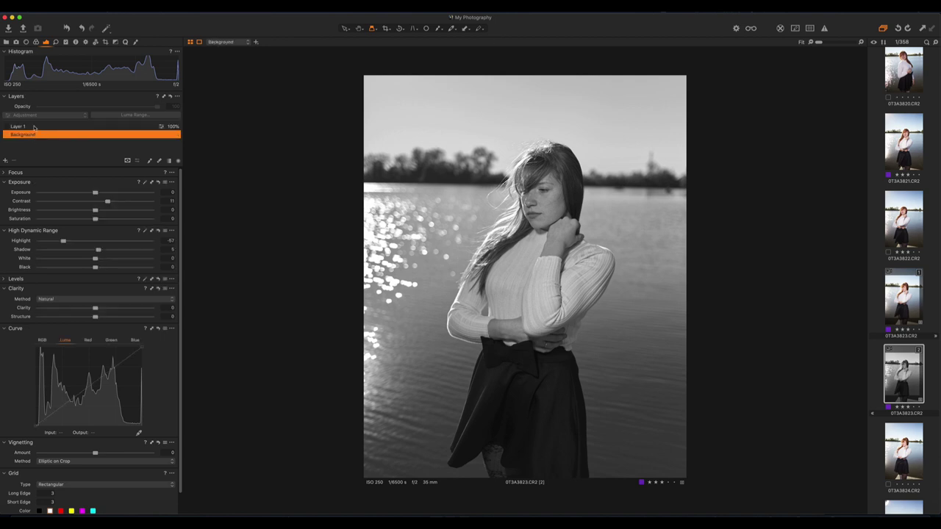
click(34, 128)
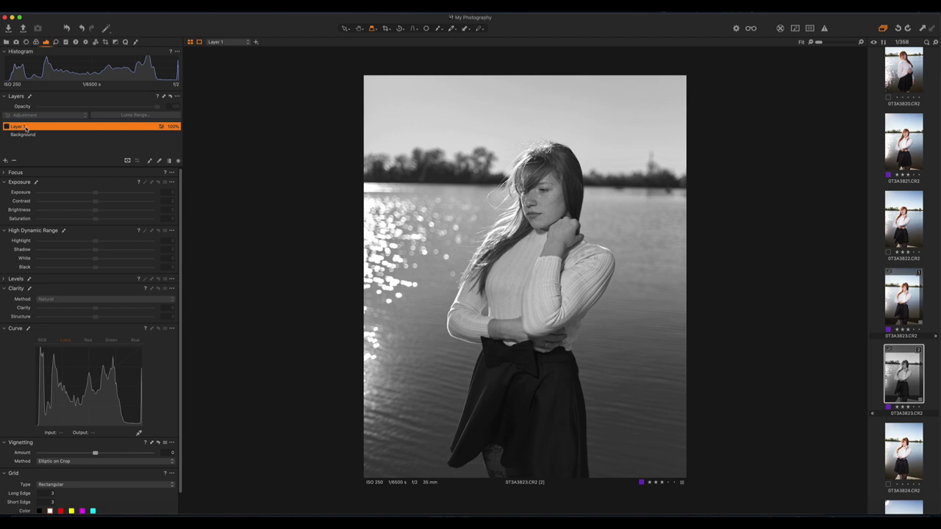
double_click(25, 127)
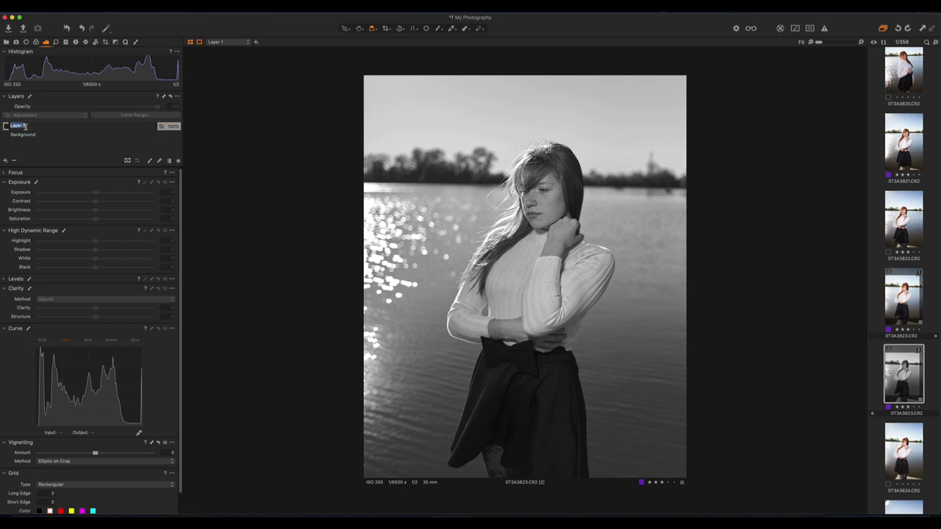
text(Lighten Sweater)
key(Return)
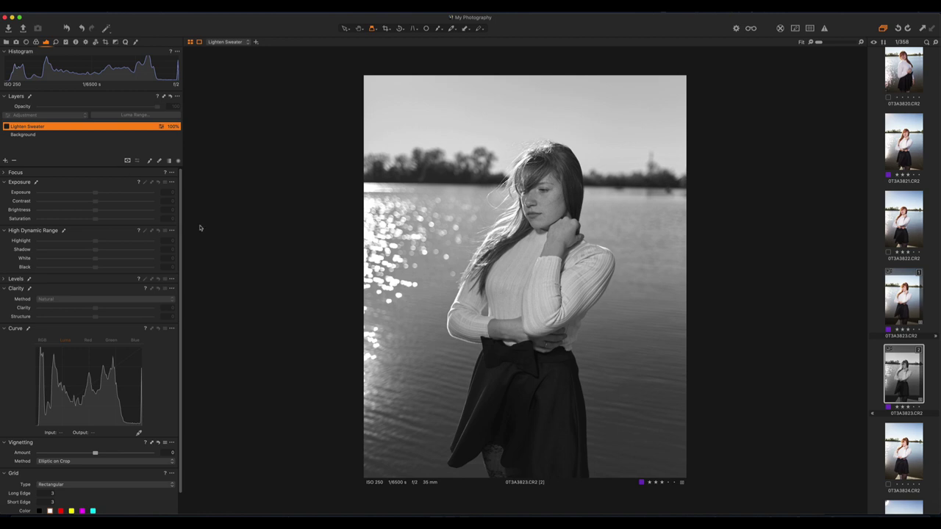
click(8, 127)
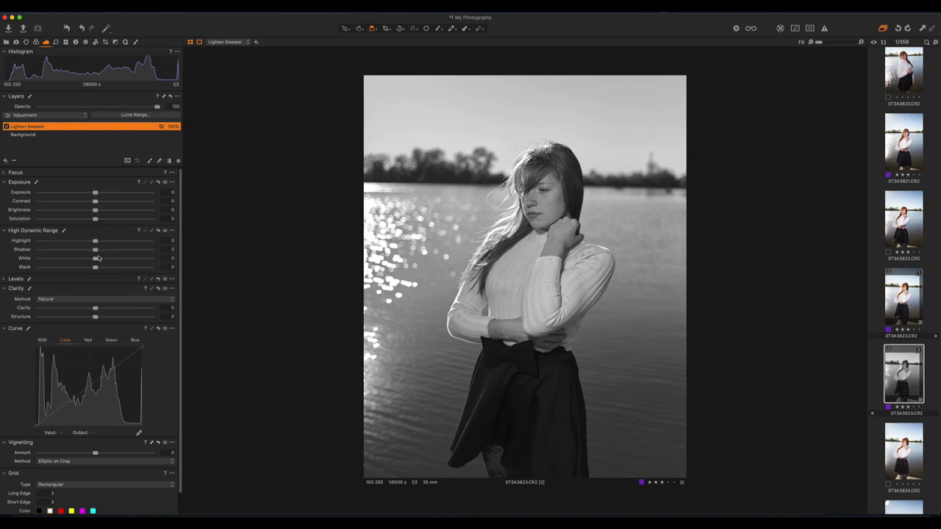
Step: On the Lighten Sweater layer, set White to 65, Brightness to 12 and Contrast to 15
drag(95, 259, 132, 264)
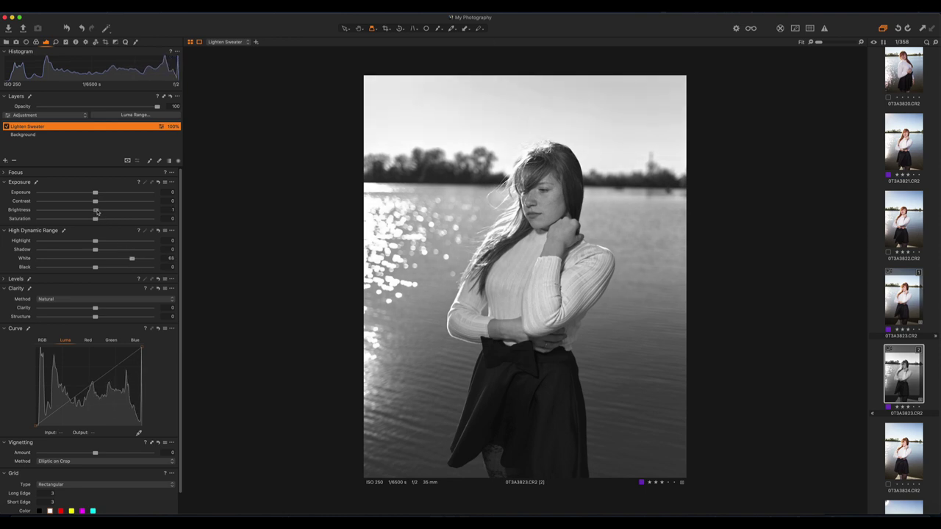
mouse_move(96, 212)
mouse_down()
mouse_move(115, 212)
mouse_move(102, 202)
mouse_move(113, 203)
mouse_up()
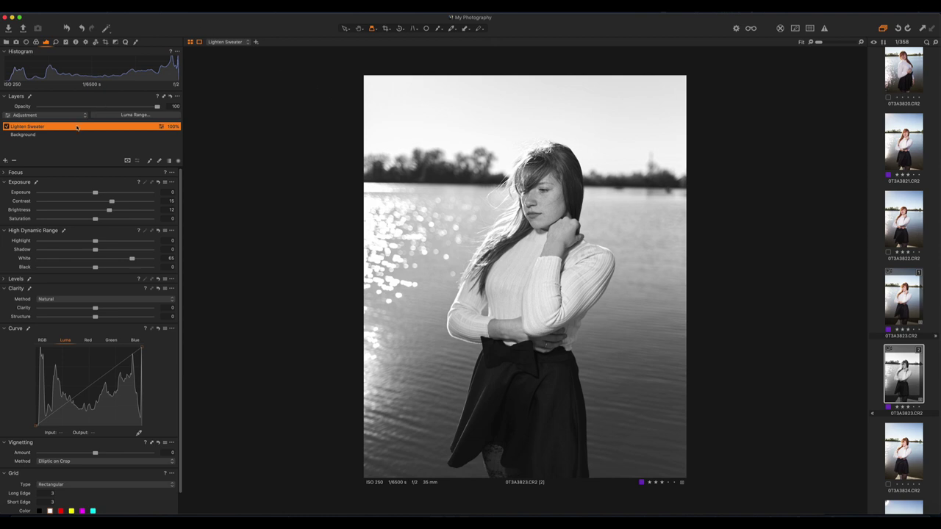
Step: Check the mask overlay of the Lighten Sweater layer and clear the mask
key(m)
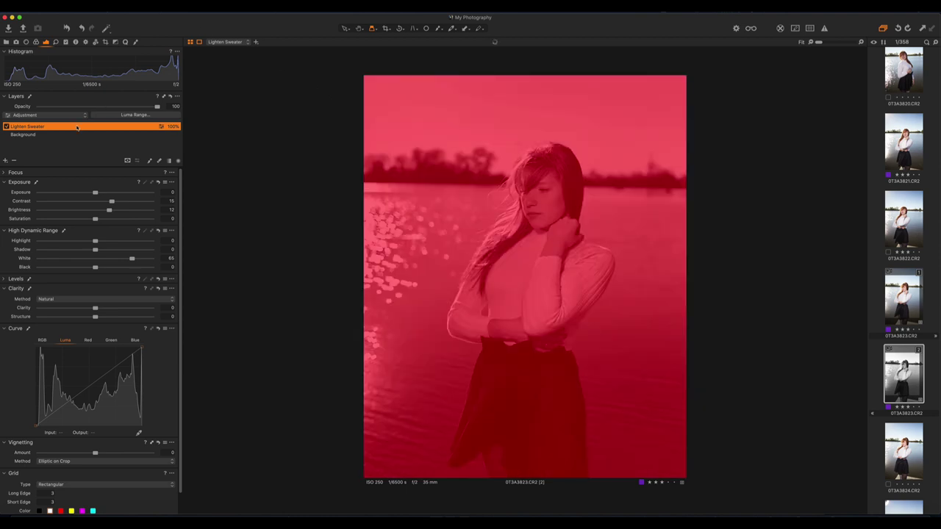
key(m)
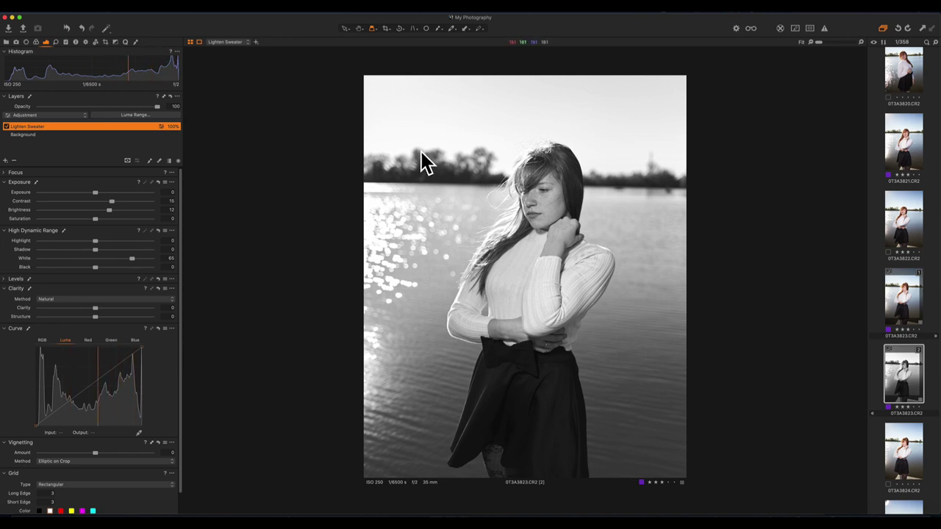
right_click(74, 127)
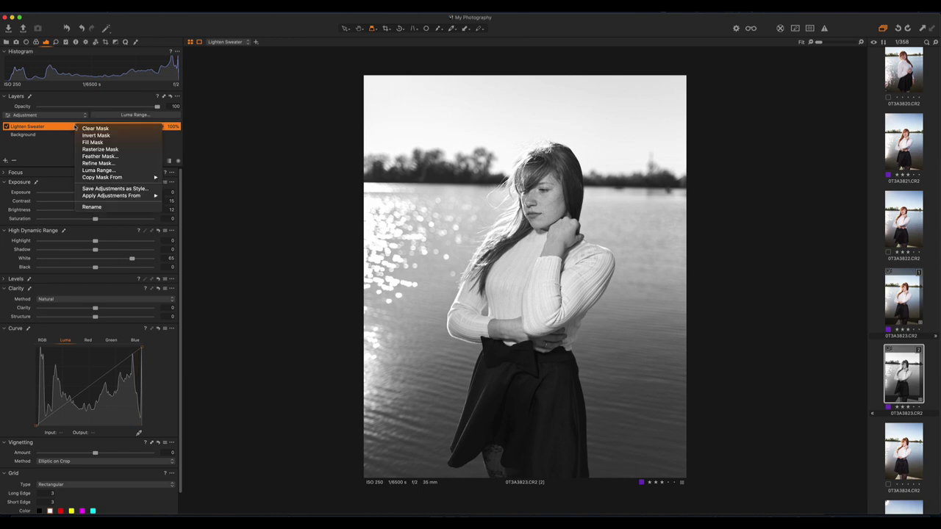
click(94, 129)
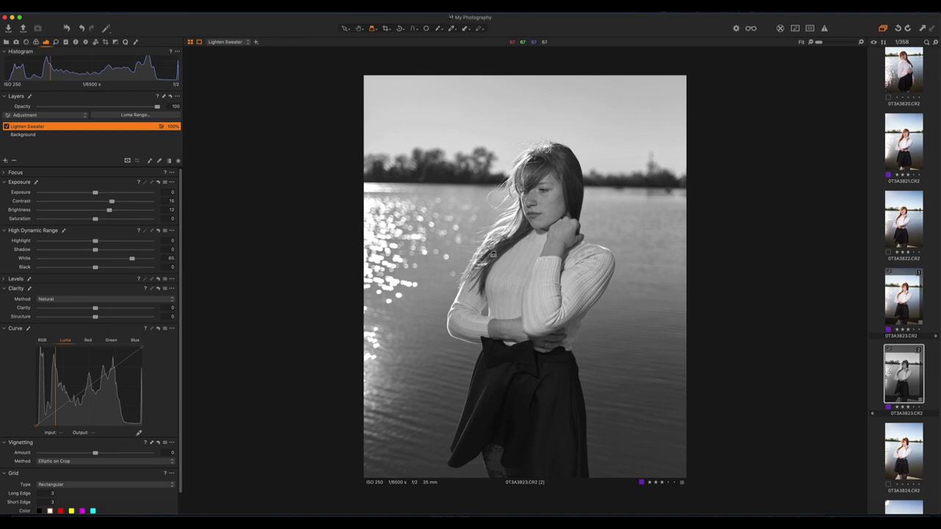
Step: Slightly lower the mask brush's opacity and paint the Lighten Sweater mask over the sweater's chest and sleeves
key(b)
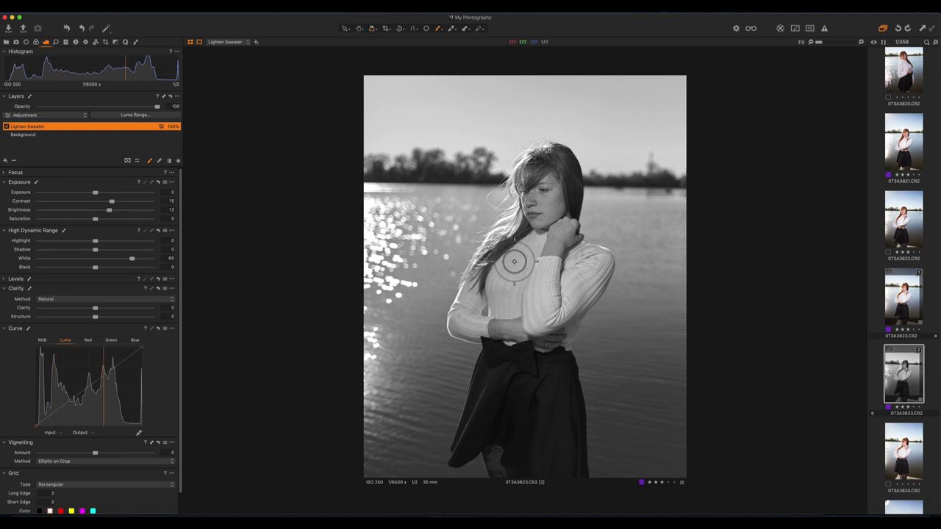
right_click(514, 264)
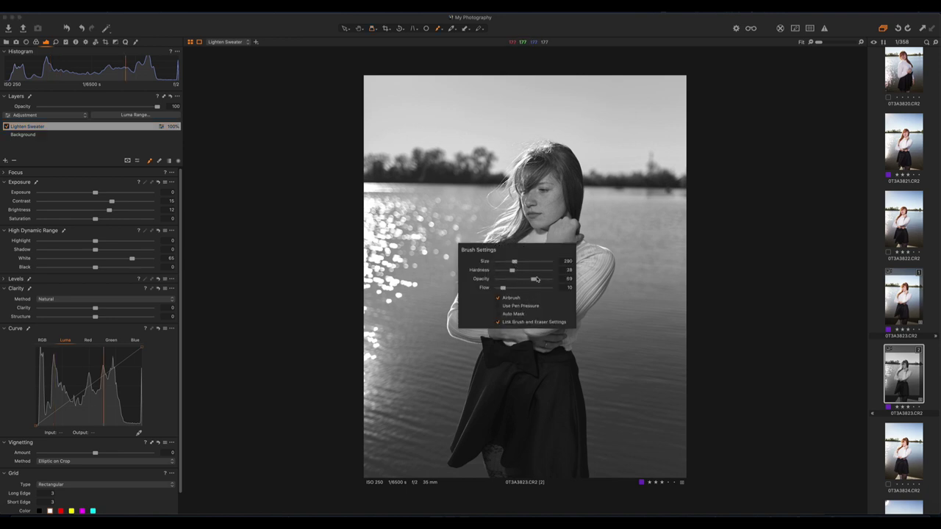
drag(534, 280, 532, 280)
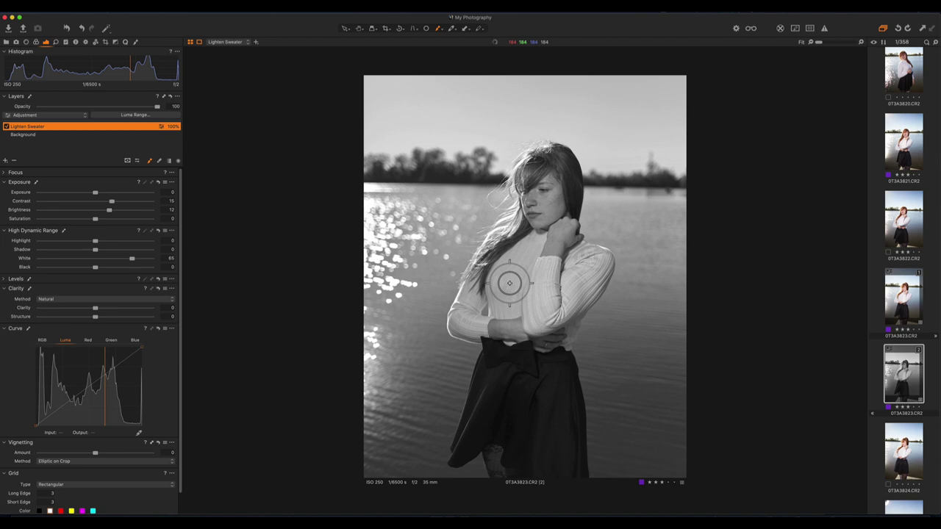
mouse_move(515, 252)
mouse_down()
mouse_move(500, 290)
mouse_move(497, 273)
mouse_move(504, 303)
mouse_move(501, 270)
mouse_move(526, 245)
mouse_move(499, 278)
mouse_move(500, 293)
mouse_move(518, 247)
mouse_move(505, 304)
mouse_up()
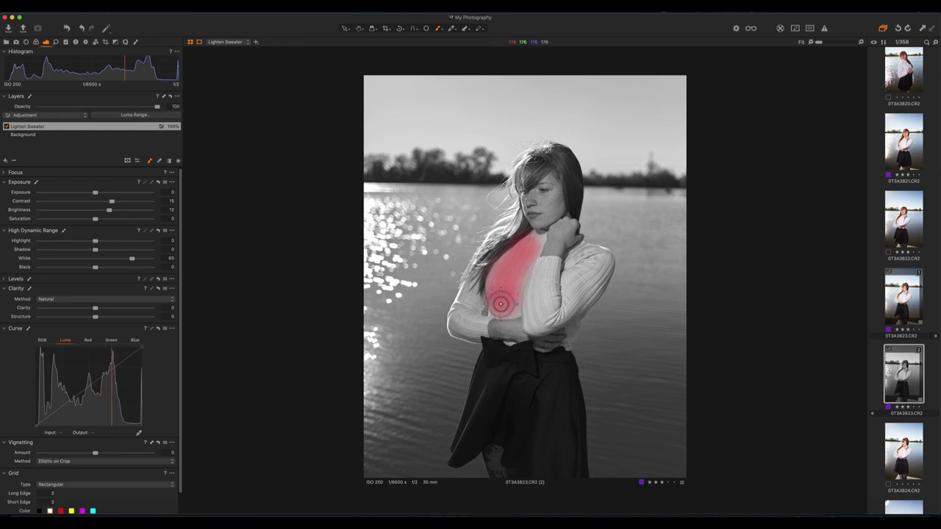
mouse_move(462, 297)
mouse_down()
mouse_move(476, 329)
mouse_move(453, 330)
mouse_move(475, 333)
mouse_move(478, 321)
mouse_move(463, 311)
mouse_move(473, 285)
mouse_move(454, 318)
mouse_move(477, 296)
mouse_move(470, 318)
mouse_move(479, 326)
mouse_move(485, 318)
mouse_move(481, 336)
mouse_move(450, 321)
mouse_up()
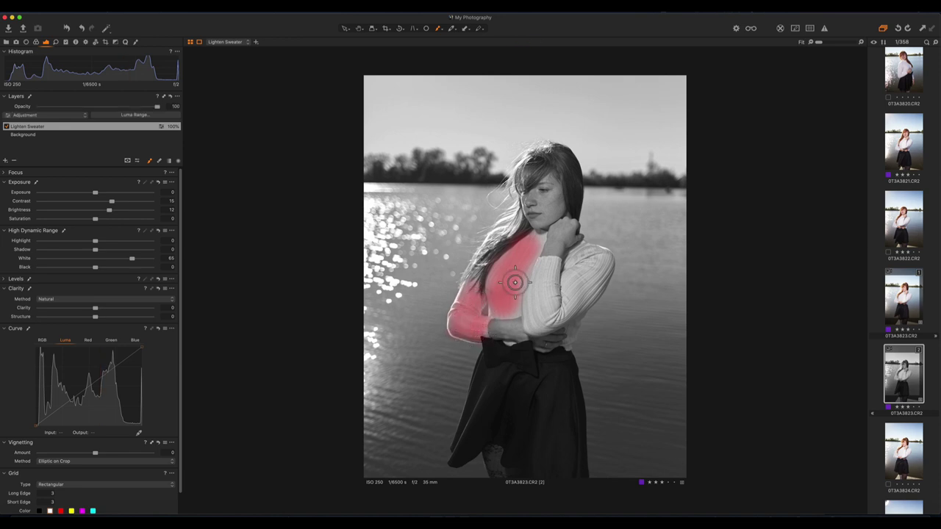
mouse_move(502, 307)
mouse_down()
mouse_move(513, 306)
mouse_move(542, 234)
mouse_up()
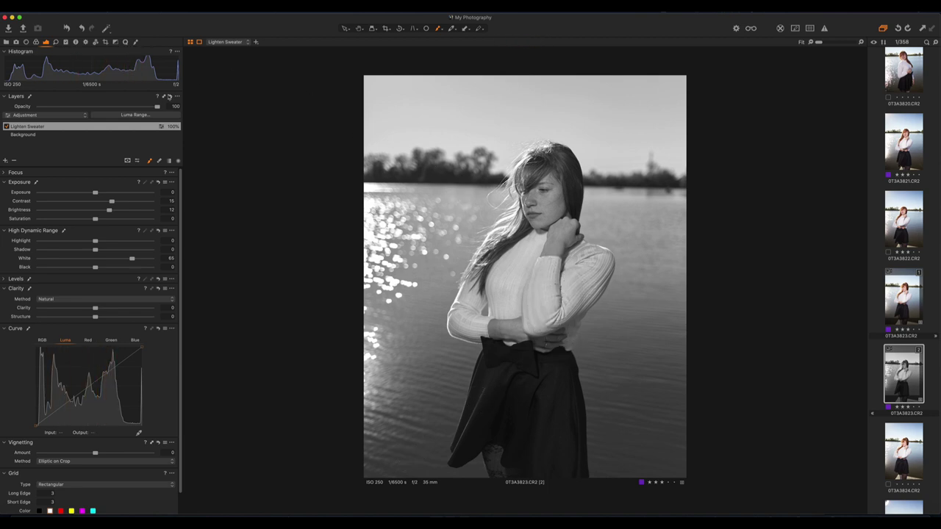
Step: Set the Lighten Sweater layer's opacity to 69 and select the Background layer
drag(156, 108, 122, 109)
click(395, 29)
mouse_move(537, 195)
mouse_down()
mouse_move(522, 218)
mouse_move(563, 190)
mouse_move(541, 184)
mouse_move(538, 199)
mouse_move(542, 190)
mouse_move(548, 199)
mouse_move(524, 208)
mouse_move(500, 199)
mouse_move(500, 184)
mouse_move(489, 204)
mouse_move(507, 209)
mouse_move(494, 208)
mouse_move(505, 182)
mouse_move(489, 200)
mouse_move(533, 216)
mouse_up()
click(44, 135)
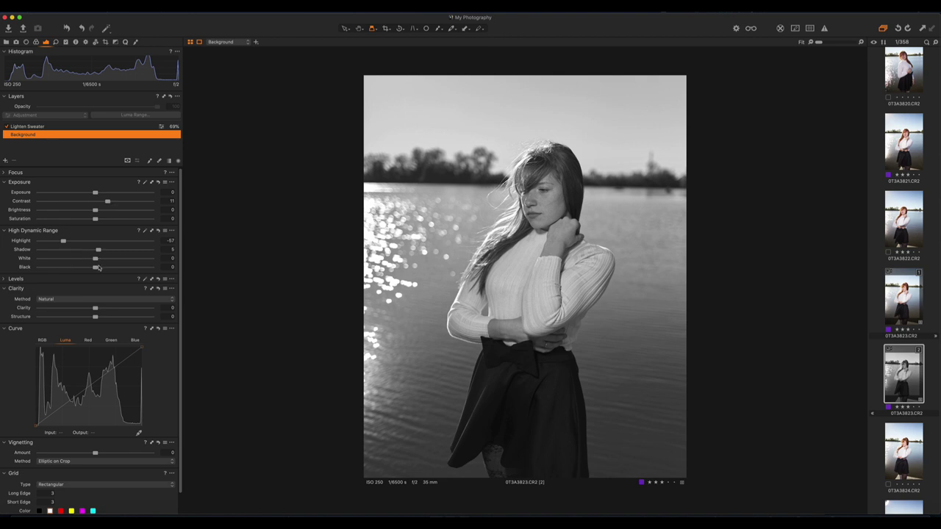
Step: Set the Background's High Dynamic Range Black to 19
drag(97, 270, 112, 268)
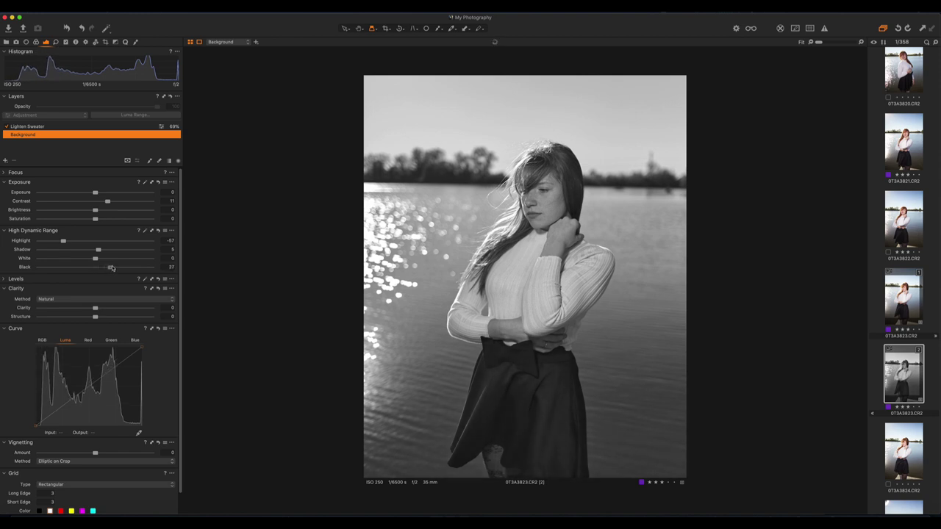
mouse_move(111, 268)
mouse_down()
mouse_move(93, 271)
mouse_move(108, 271)
mouse_up()
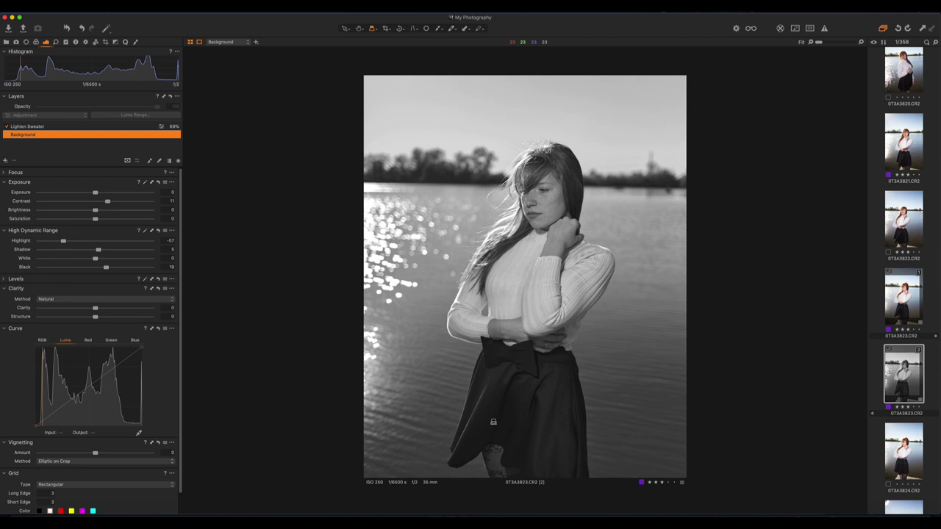
Step: Anchor the Luma curve's midpoint, move both endpoints slightly inward for a faded look, and lower a point in the shadows
click(89, 388)
drag(36, 428, 41, 424)
drag(143, 350, 141, 355)
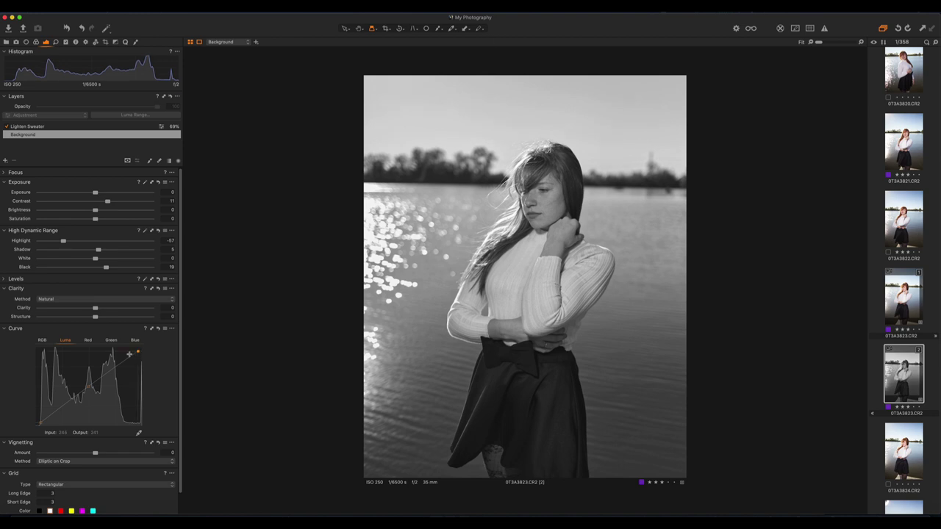
click(62, 408)
click(62, 406)
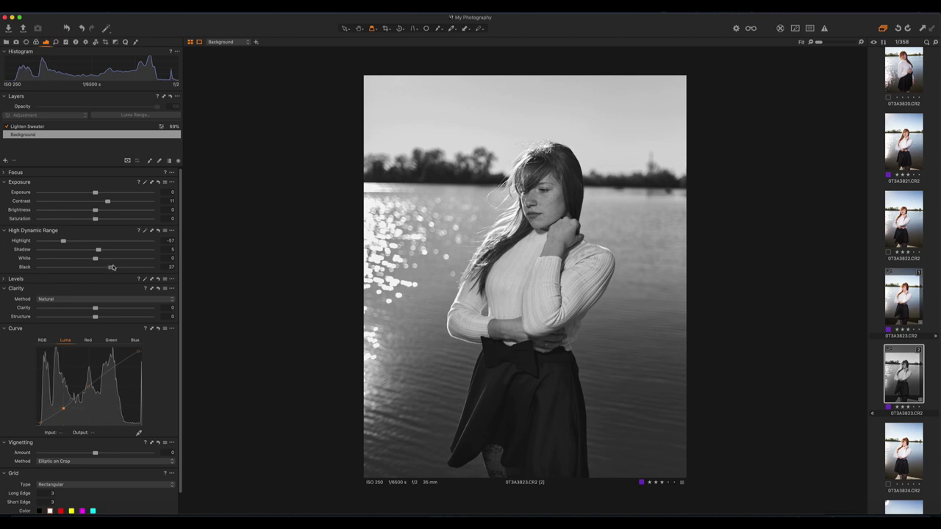
Step: Try a High Dynamic Range Black of 27 with the adjusted curve and reset it to 0
drag(109, 268, 111, 269)
double_click(109, 268)
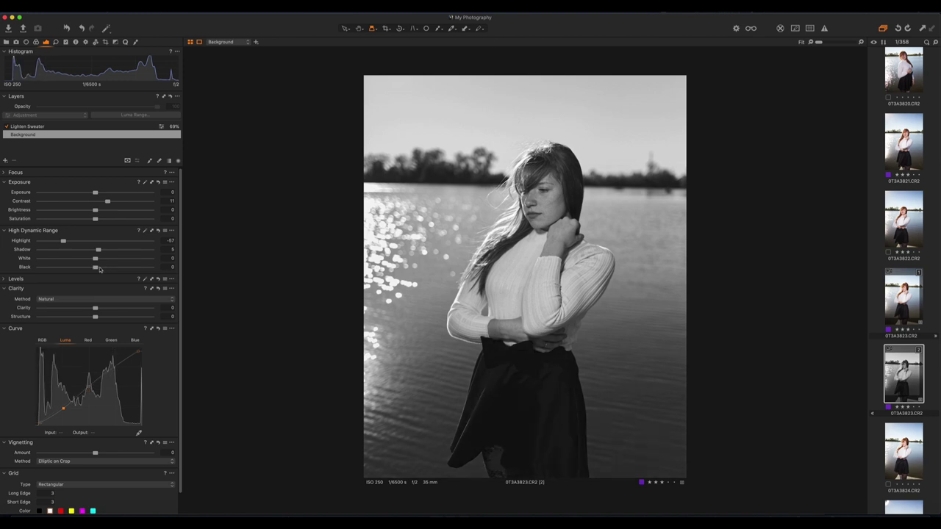
Step: Set the Background's High Dynamic Range Black to 33 and fine-tune the shadow point on the Luma curve
drag(97, 270, 114, 270)
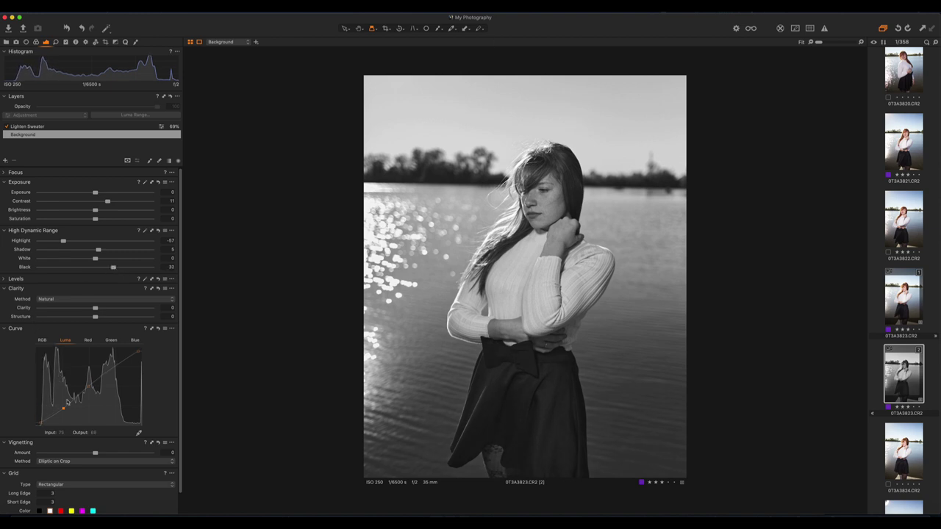
drag(62, 410, 62, 411)
mouse_move(96, 211)
mouse_down()
mouse_move(112, 211)
mouse_move(95, 212)
mouse_up()
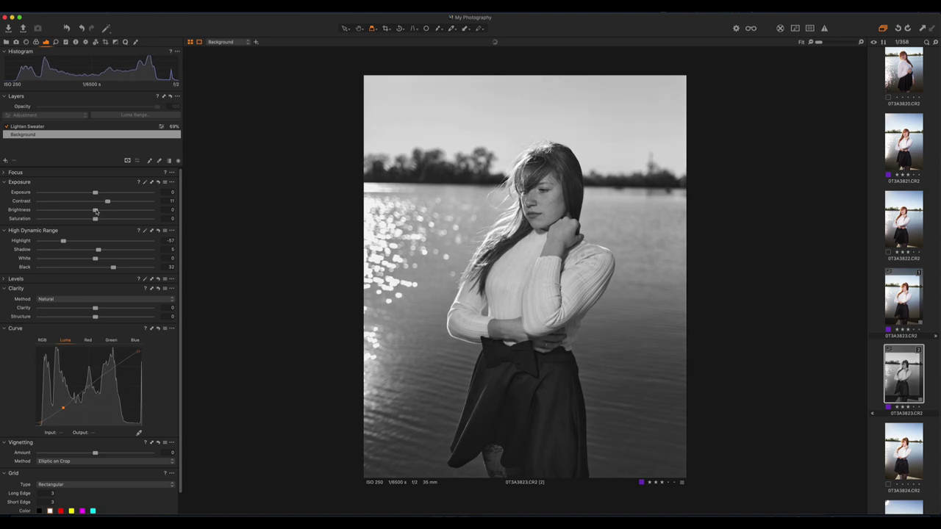
Step: Add a filled layer named MidTones and set its Brightness to 13
click(5, 161)
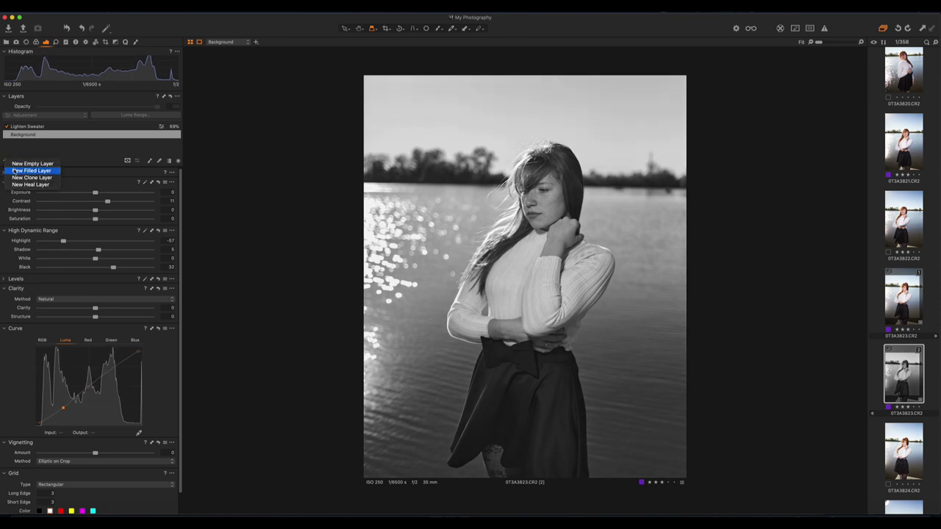
click(27, 173)
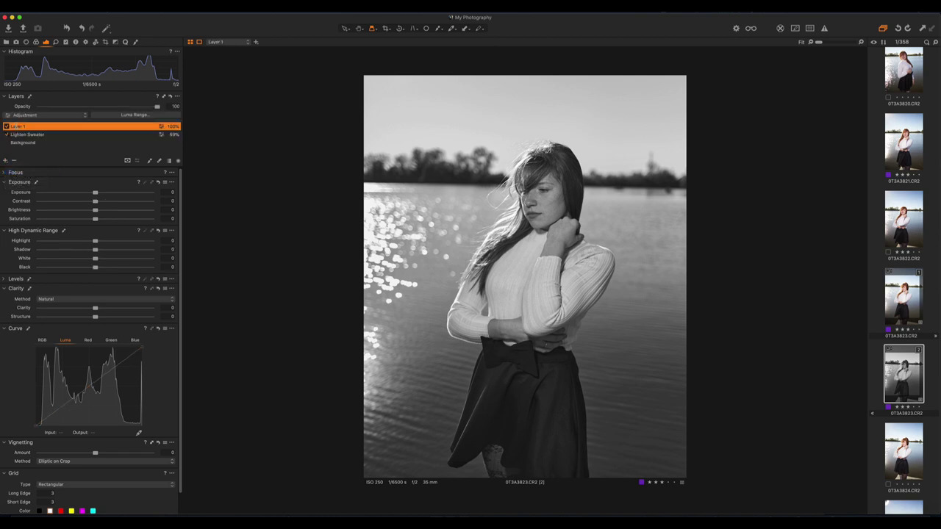
double_click(16, 127)
text(MidTones)
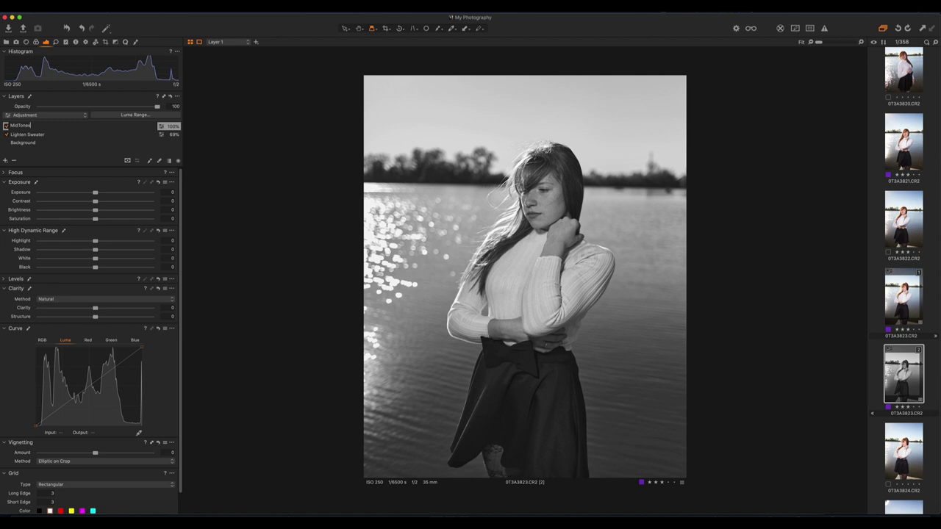
key(Return)
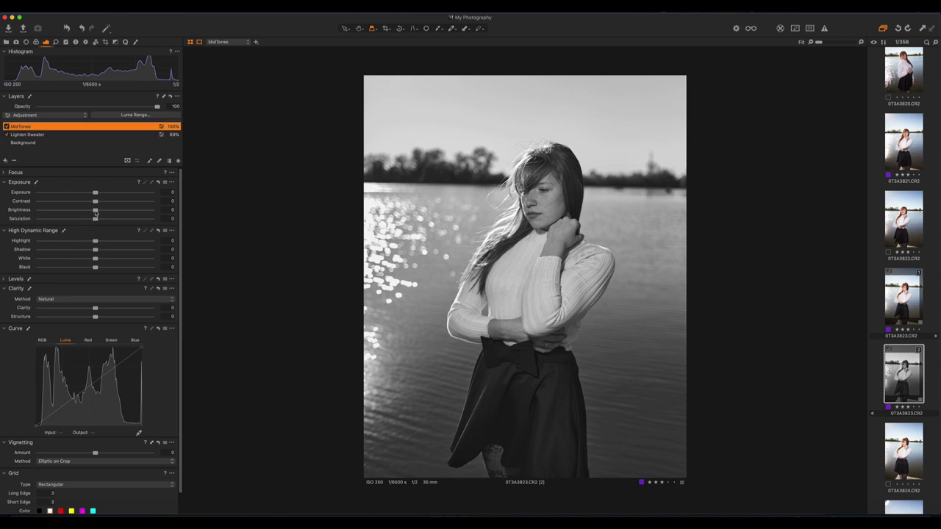
drag(95, 212, 112, 215)
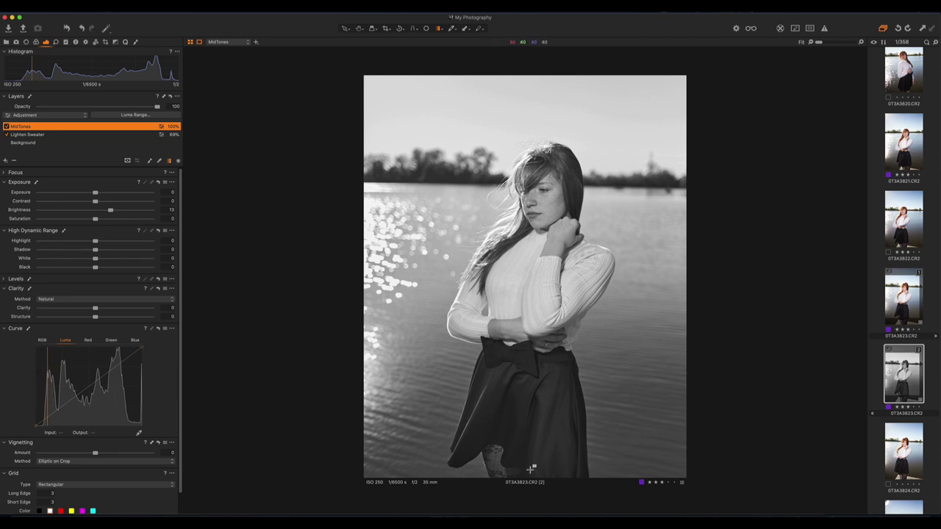
Step: Mask the MidTones layer with a linear gradient fading from the photo's bottom edge up to the woman's head, and check the mask overlay
key(m)
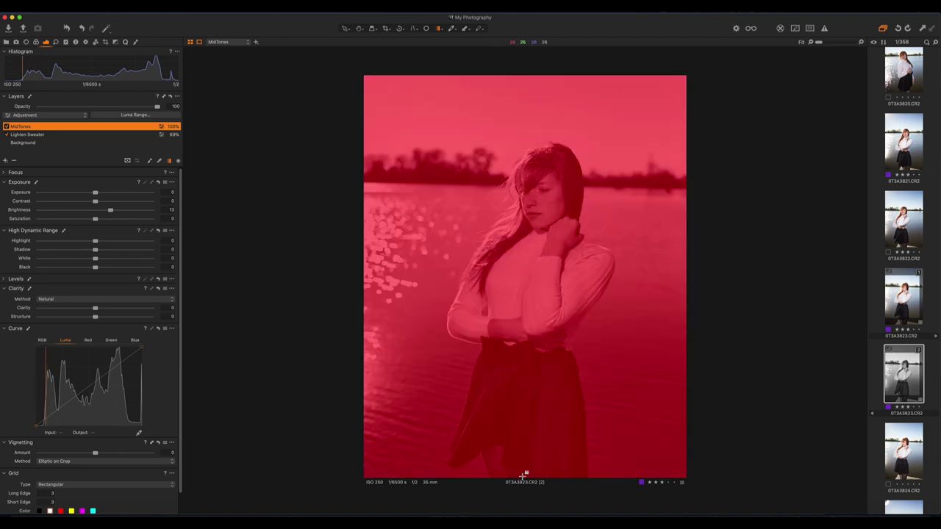
drag(524, 477, 525, 147)
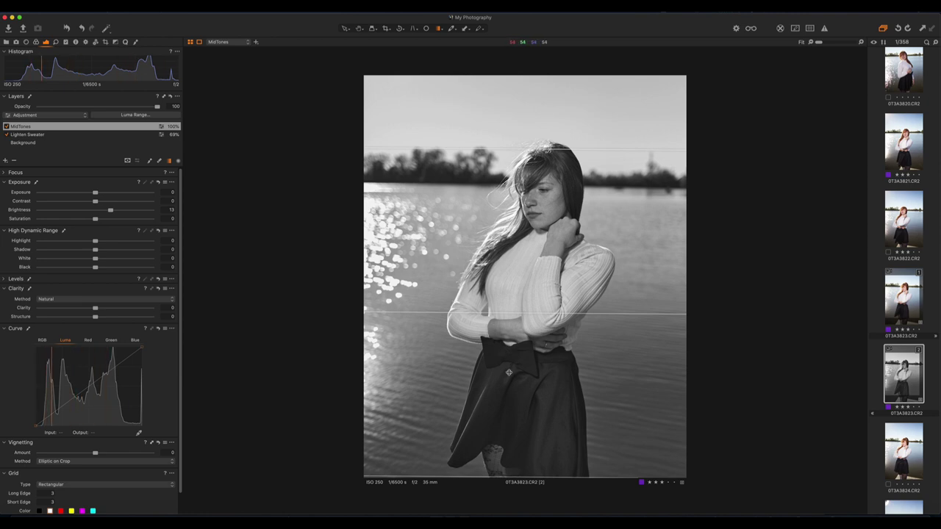
key(m)
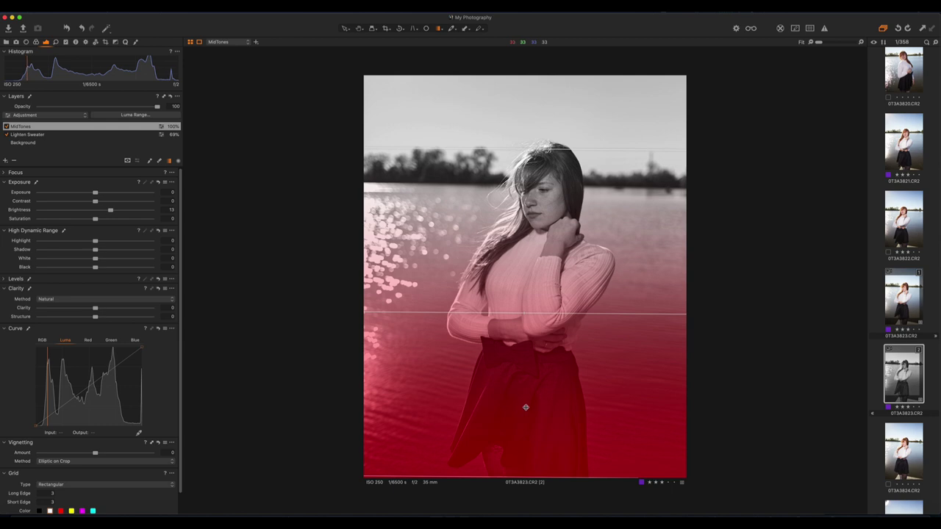
key(b)
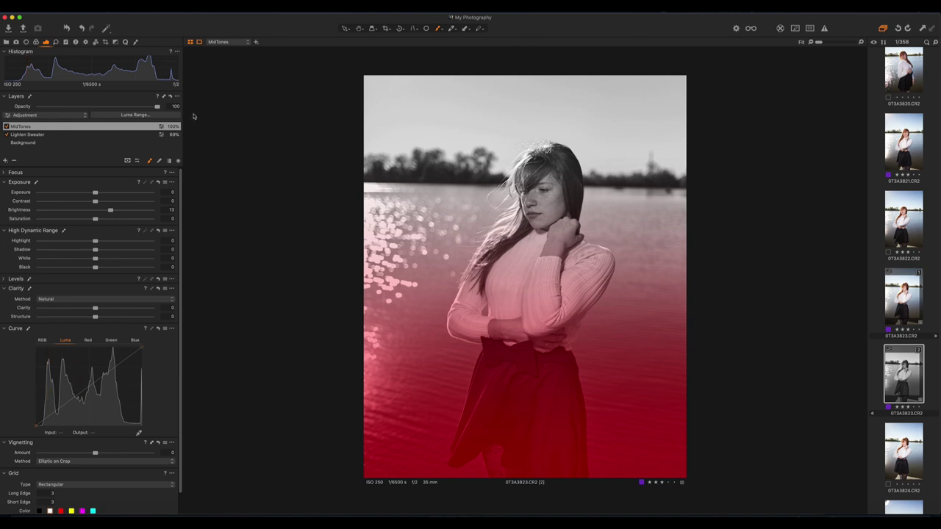
key(m)
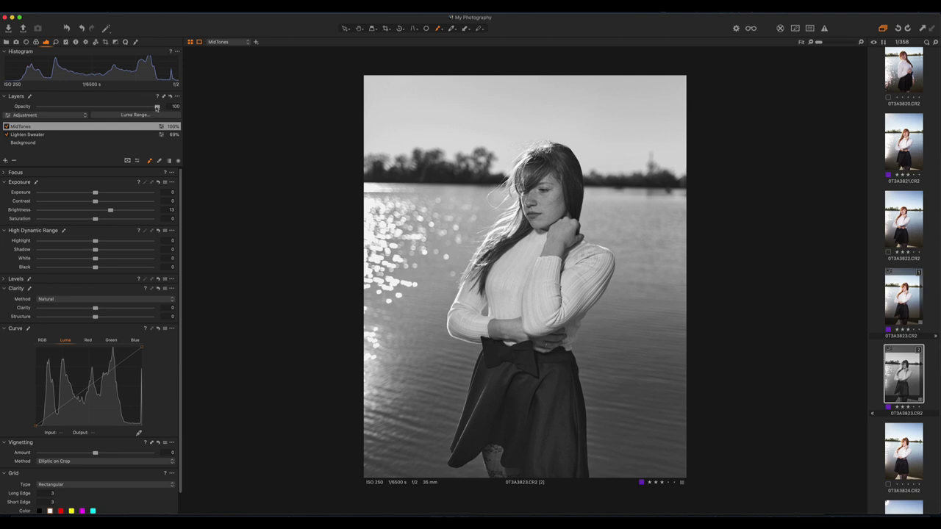
mouse_move(156, 108)
mouse_down()
mouse_move(132, 108)
mouse_move(163, 110)
mouse_up()
Step: Rasterize the MidTones mask and partly erase it over the skirt with a reduced eraser opacity, comparing the layer off and on
key(m)
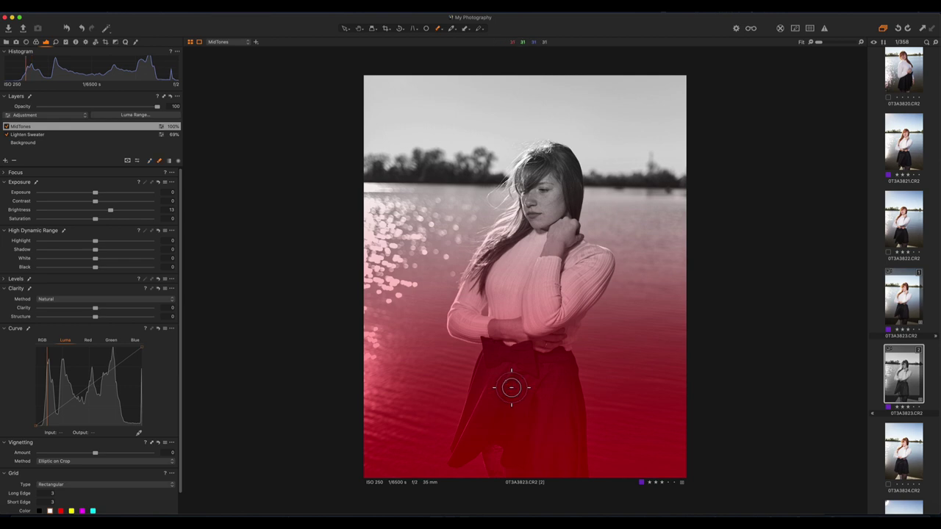
right_click(512, 388)
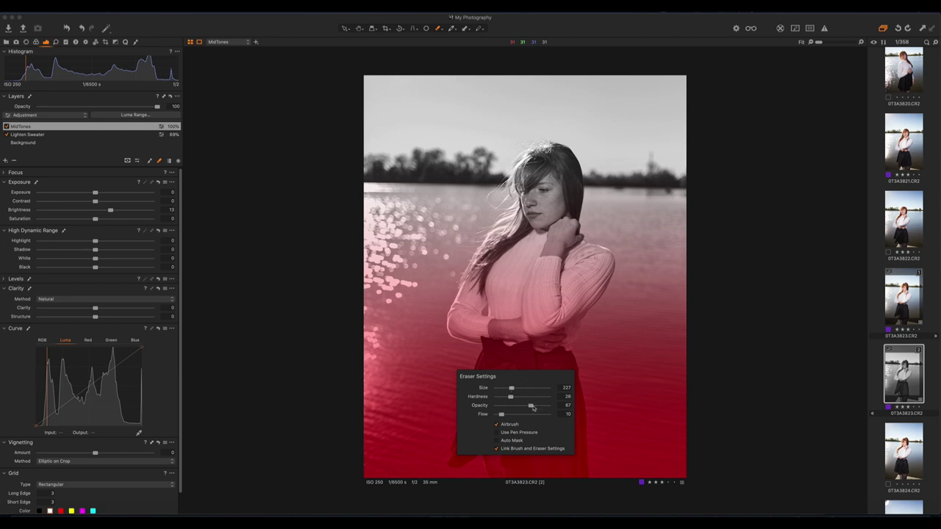
drag(532, 406, 521, 406)
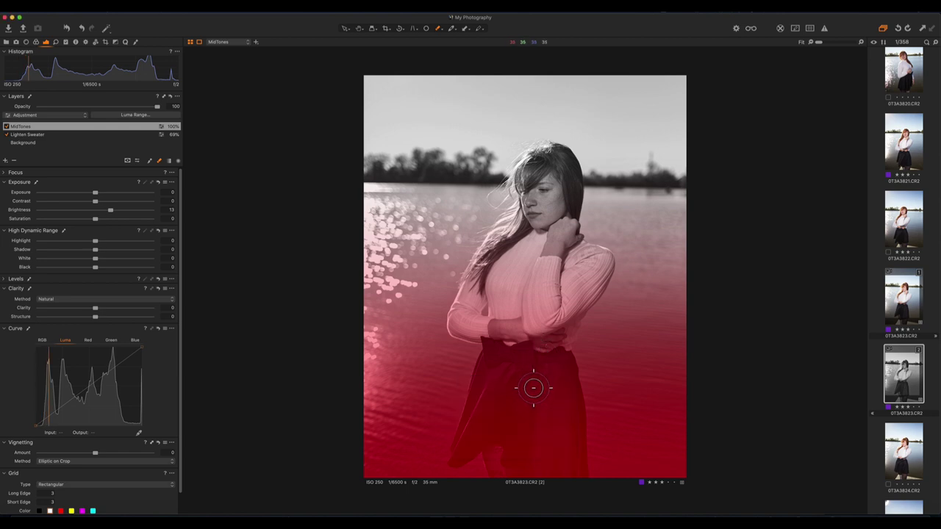
click(533, 390)
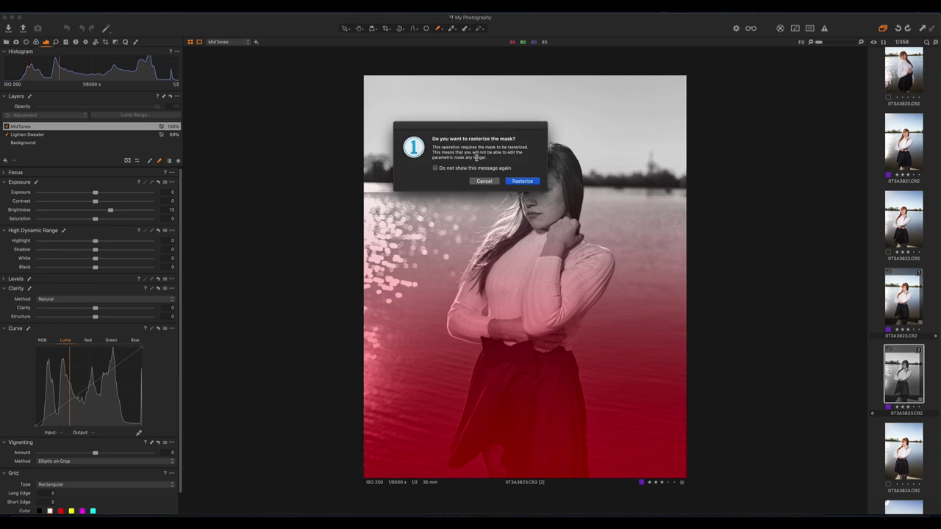
click(523, 181)
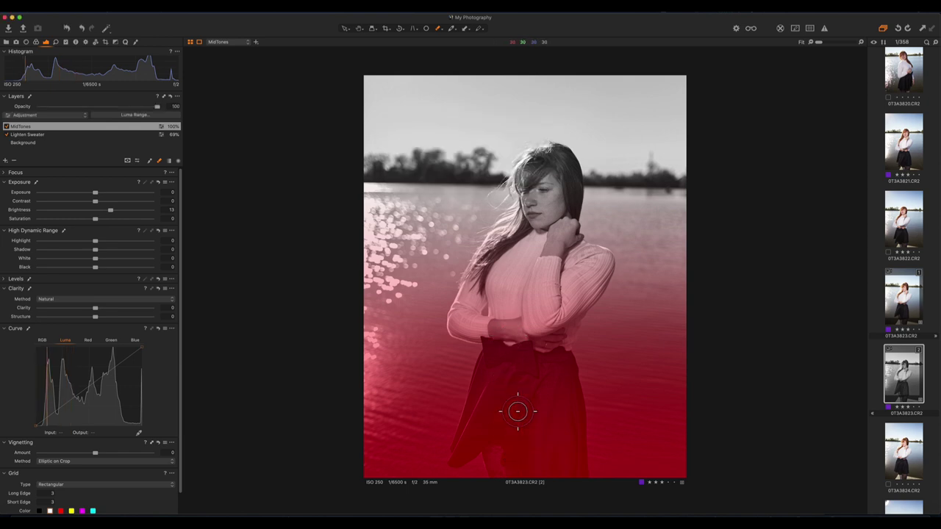
mouse_move(517, 411)
mouse_down()
mouse_move(537, 431)
mouse_move(523, 429)
mouse_move(538, 428)
mouse_move(534, 404)
mouse_move(542, 447)
mouse_move(559, 432)
mouse_move(549, 401)
mouse_move(539, 455)
mouse_move(507, 408)
mouse_move(466, 447)
mouse_move(484, 418)
mouse_move(483, 397)
mouse_move(477, 418)
mouse_move(514, 389)
mouse_move(490, 380)
mouse_move(484, 390)
mouse_move(503, 400)
mouse_move(555, 411)
mouse_move(554, 373)
mouse_move(557, 469)
mouse_move(533, 451)
mouse_move(489, 440)
mouse_move(482, 450)
mouse_move(499, 443)
mouse_move(510, 384)
mouse_move(498, 376)
mouse_move(531, 387)
mouse_move(542, 370)
mouse_move(535, 373)
mouse_move(566, 420)
mouse_move(565, 401)
mouse_move(575, 431)
mouse_move(520, 388)
mouse_move(496, 413)
mouse_move(478, 414)
mouse_move(455, 447)
mouse_move(477, 388)
mouse_move(456, 455)
mouse_move(475, 429)
mouse_move(493, 425)
mouse_move(486, 446)
mouse_move(510, 468)
mouse_move(526, 459)
mouse_move(502, 397)
mouse_move(486, 406)
mouse_move(500, 430)
mouse_move(556, 464)
mouse_move(568, 461)
mouse_move(549, 394)
mouse_move(502, 361)
mouse_move(512, 348)
mouse_move(491, 353)
mouse_move(539, 356)
mouse_move(563, 378)
mouse_move(573, 448)
mouse_up()
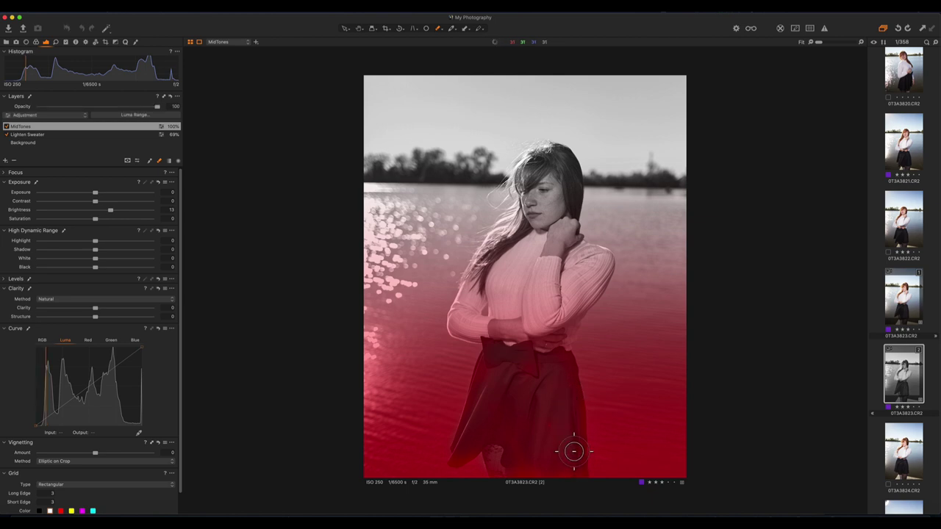
click(6, 126)
click(6, 126)
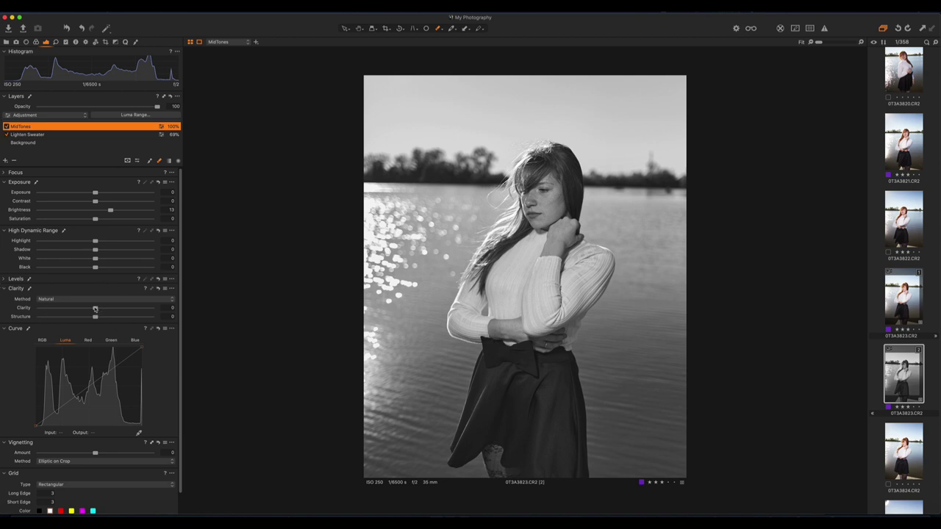
Step: Try a Clarity of 27 on the MidTones layer and reset it to 0
drag(95, 309, 105, 310)
drag(533, 194, 546, 199)
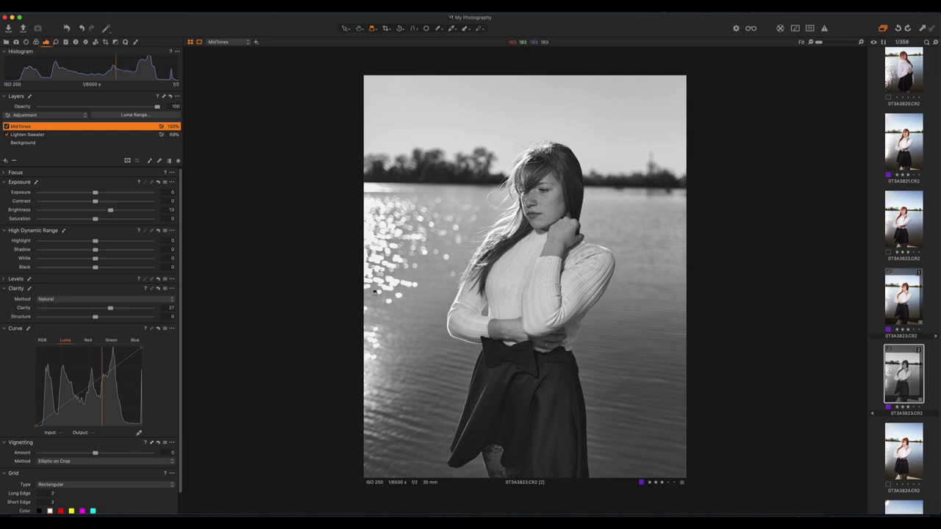
click(529, 429)
double_click(110, 308)
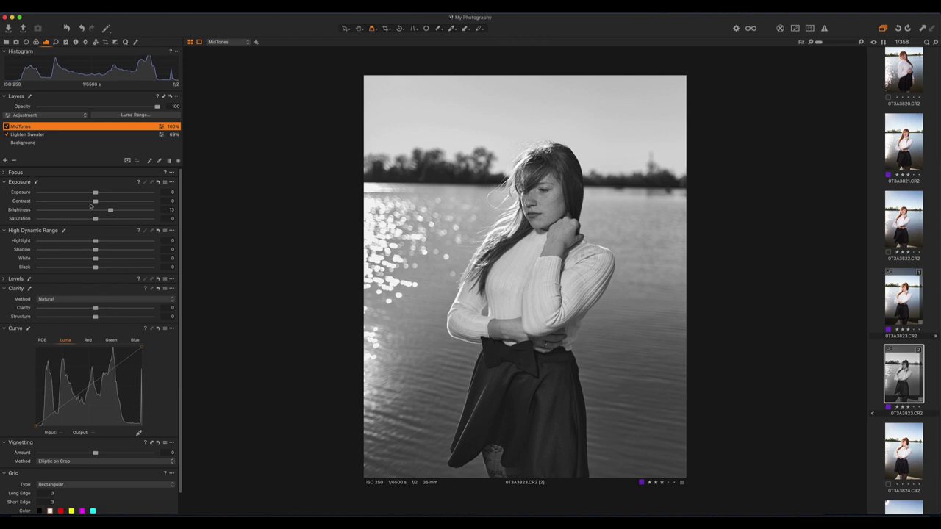
Step: Select the Background layer and set its Clarity to 22 with the Natural method
click(28, 143)
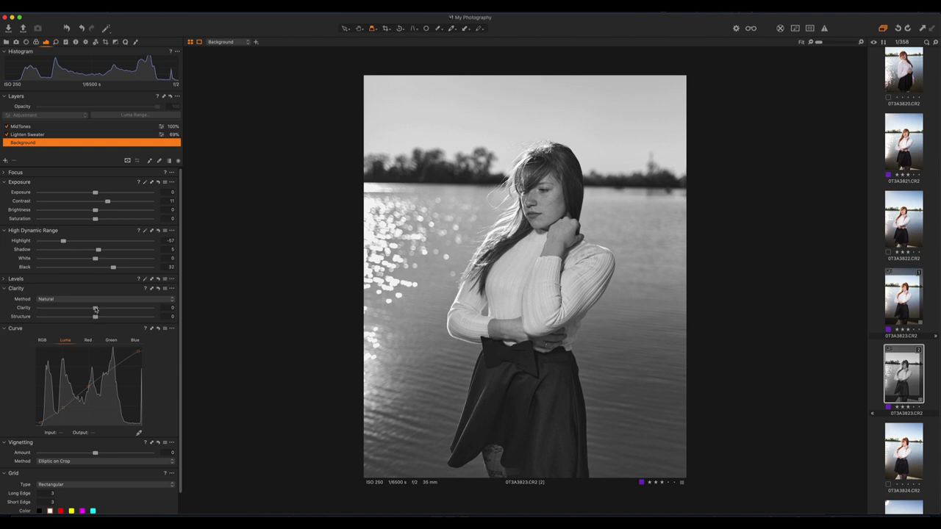
drag(95, 310, 108, 311)
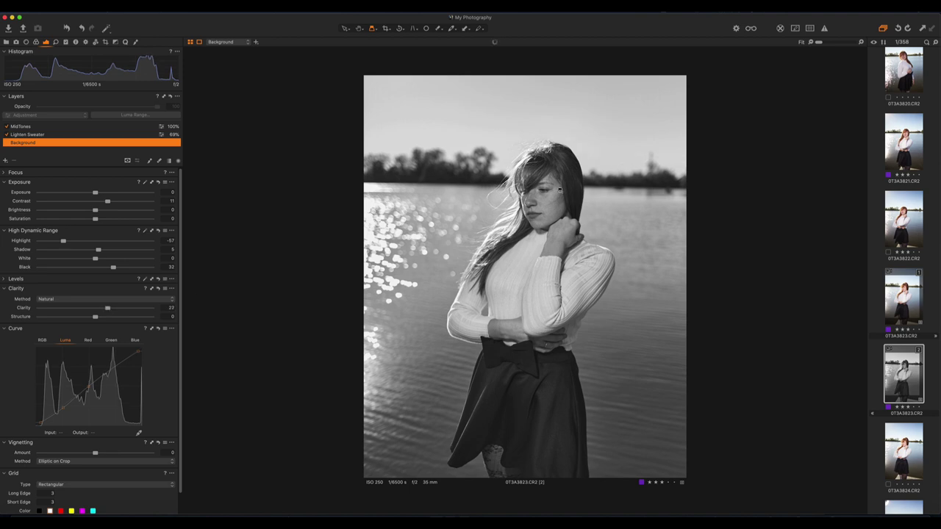
mouse_move(560, 191)
mouse_down()
mouse_move(541, 191)
mouse_move(550, 202)
mouse_up()
Step: Darken the photo's edges with a subtle Elliptic on Crop vignette of about -0.25
drag(94, 454, 77, 454)
drag(80, 454, 91, 455)
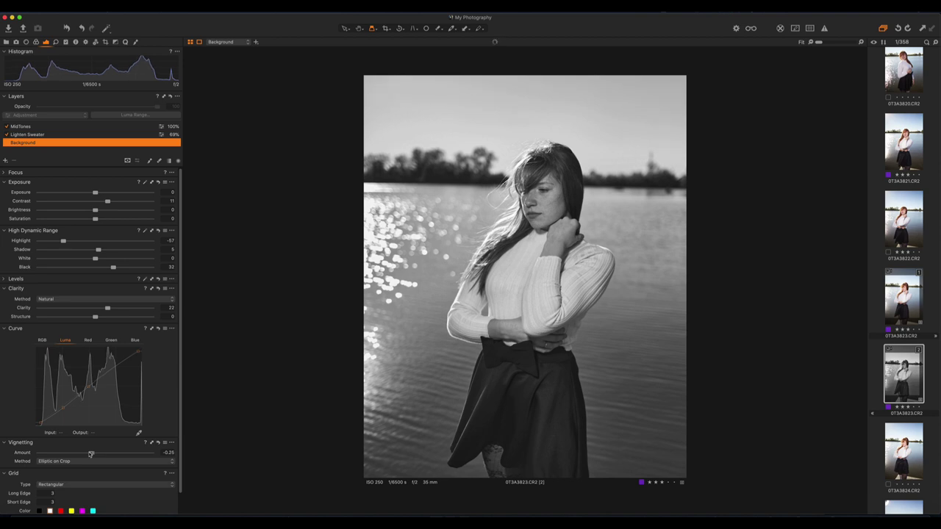
drag(91, 453, 90, 454)
Step: Set the Background's Sharpening Amount to 224 and Radius to 1
click(56, 42)
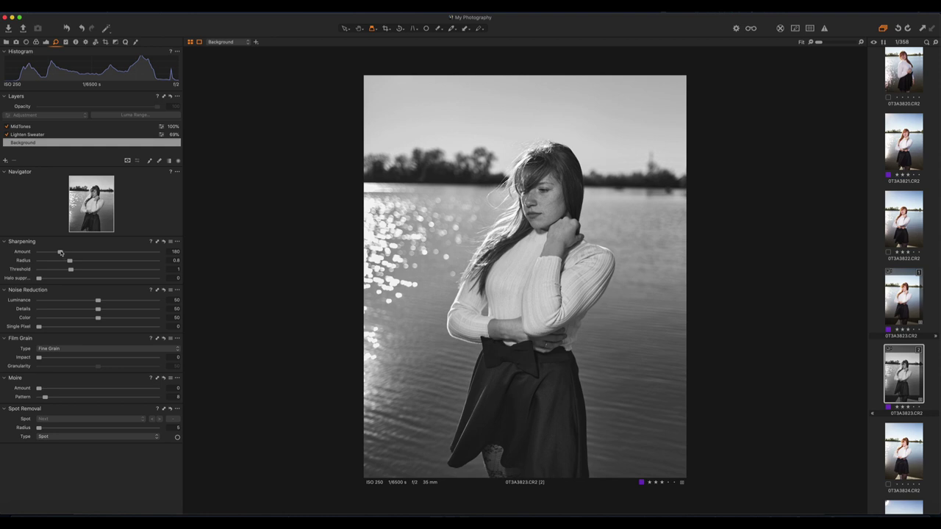
drag(61, 253, 63, 253)
click(540, 195)
mouse_move(540, 195)
mouse_down()
mouse_move(541, 213)
mouse_move(535, 193)
mouse_up()
drag(74, 262, 78, 262)
Step: Try a Fine Grain film grain Impact of 72 with the face at 100% view, and reset it to 0
click(836, 42)
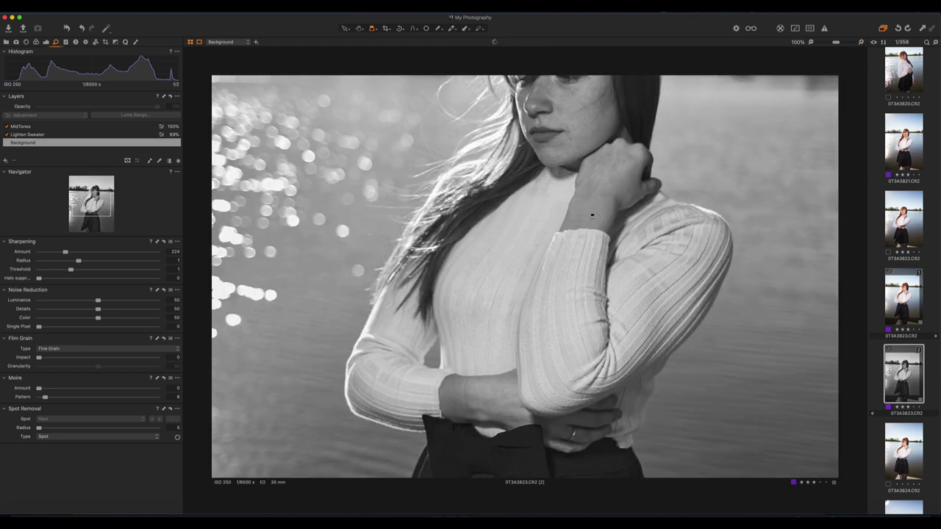
drag(588, 217, 568, 363)
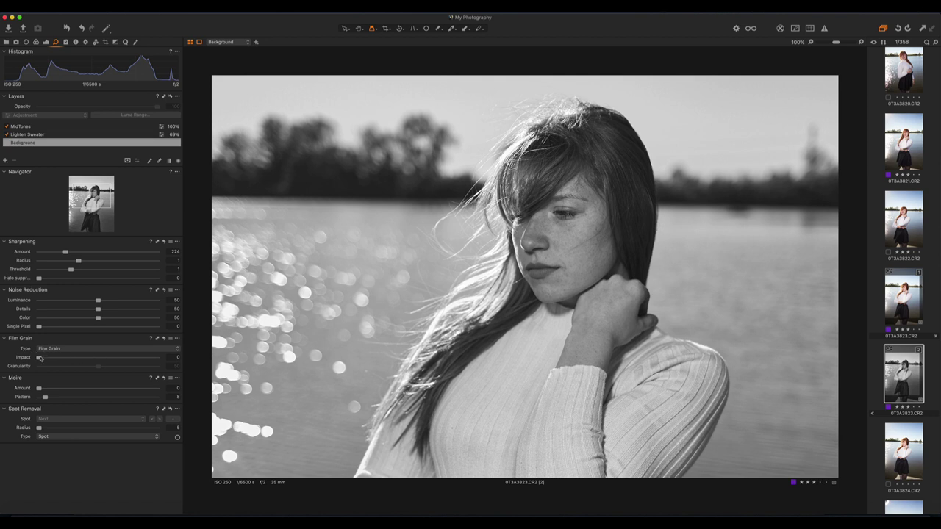
drag(39, 358, 125, 359)
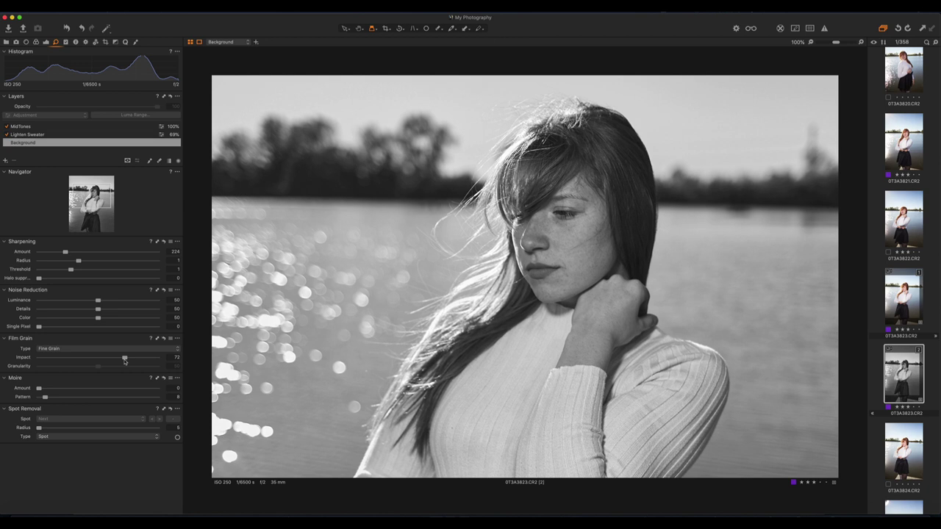
double_click(124, 358)
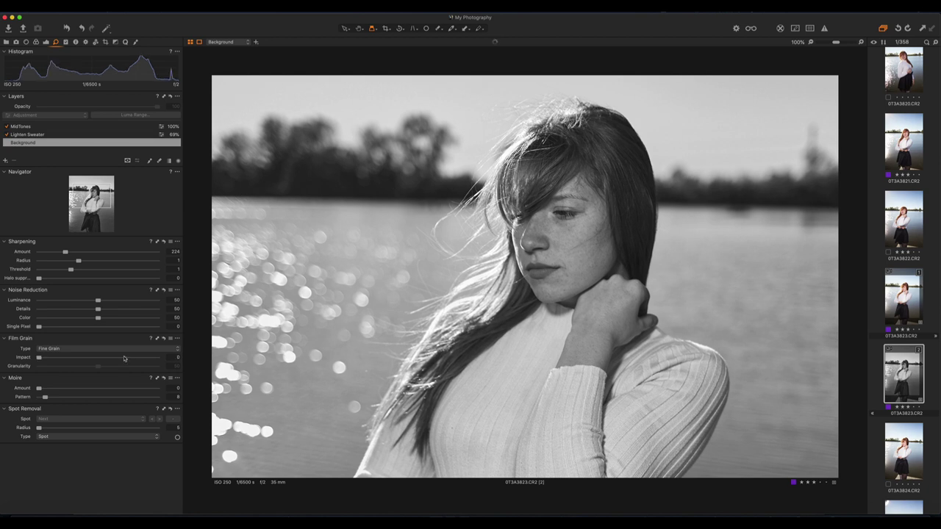
Step: Apply Silver Rich film grain with an Impact of 49 and a Granularity of 25
click(176, 350)
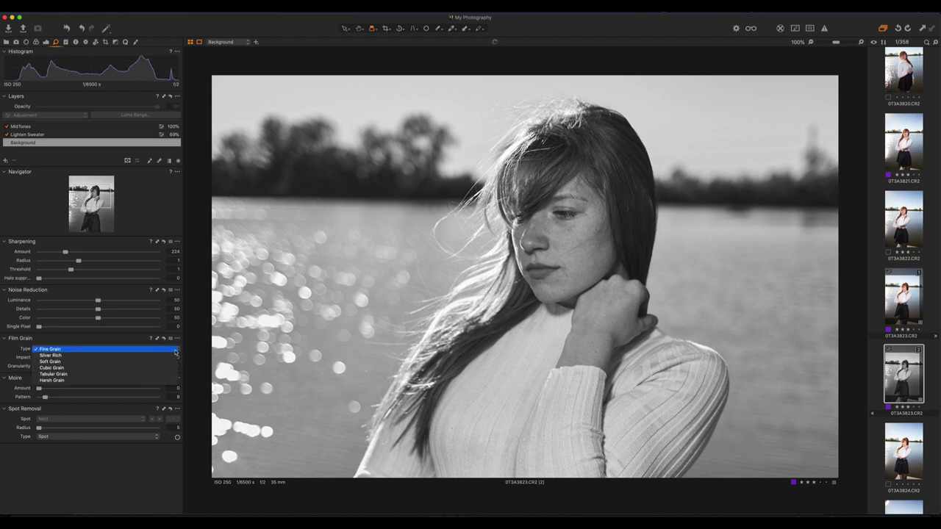
click(137, 356)
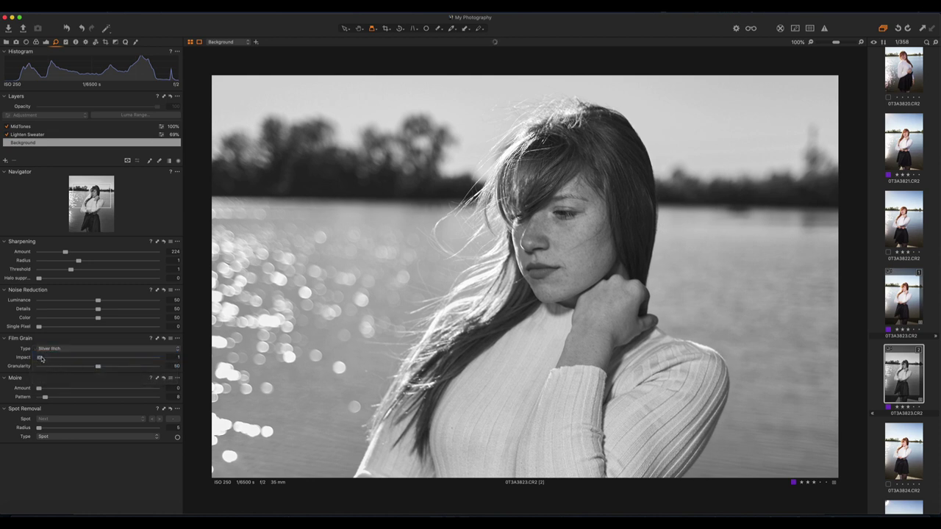
drag(39, 358, 97, 363)
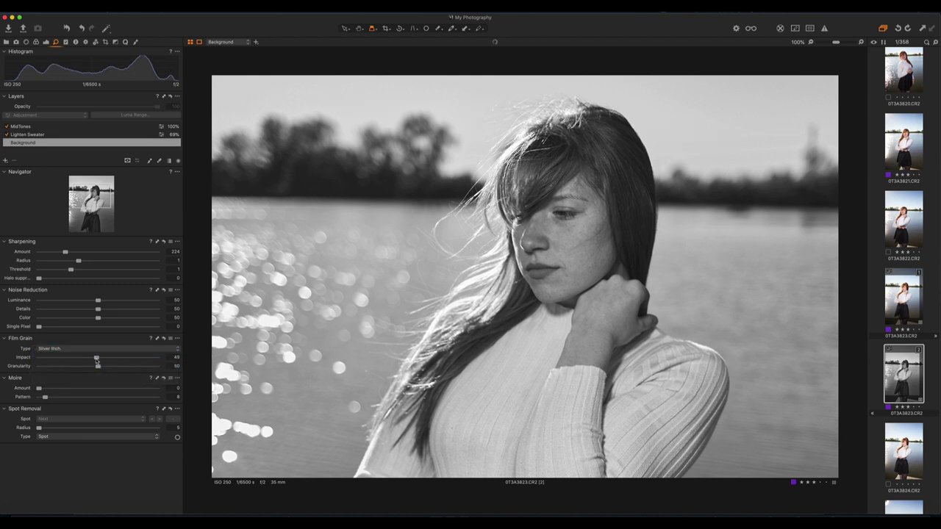
drag(702, 263, 593, 278)
drag(98, 367, 68, 367)
drag(571, 223, 572, 226)
Step: Try the Soft Grain and Cubic Grain film grain types on the portrait, examining the grain on the face
click(175, 350)
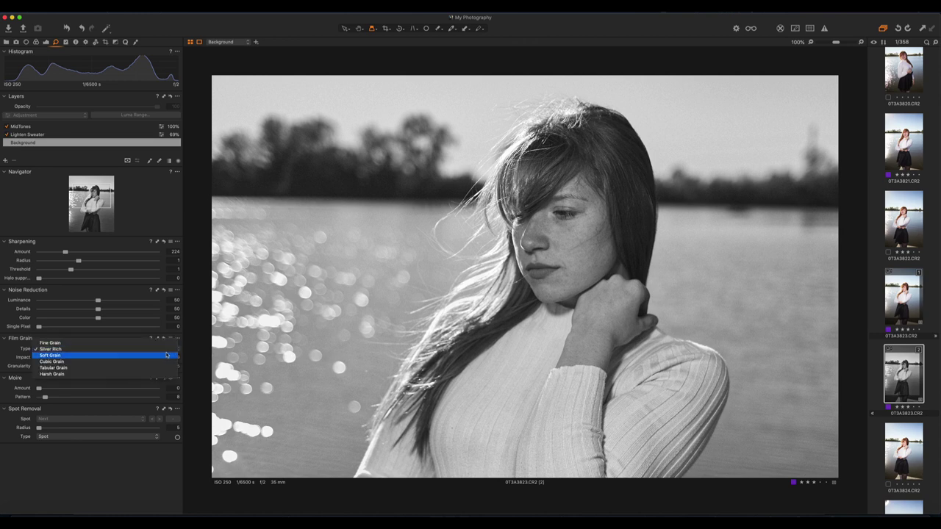
click(167, 356)
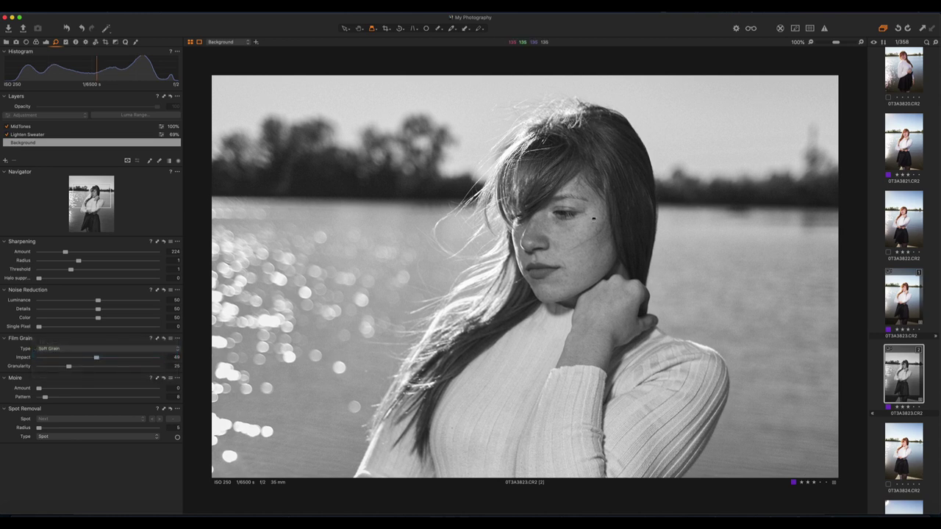
drag(578, 237, 539, 230)
click(107, 350)
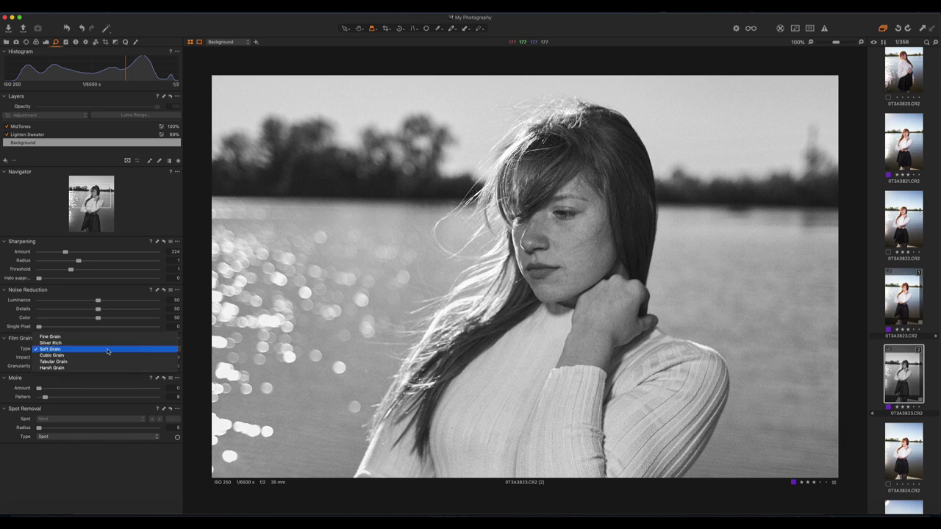
click(52, 355)
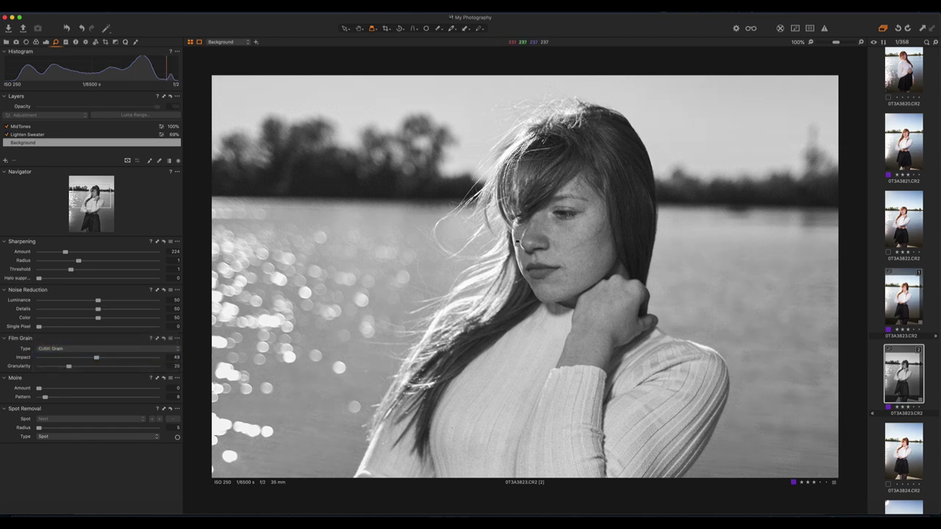
mouse_move(551, 239)
mouse_down()
mouse_move(567, 235)
mouse_move(536, 233)
mouse_up()
Step: Switch the film grain type to Tabular Grain and set its Impact to 36
click(116, 348)
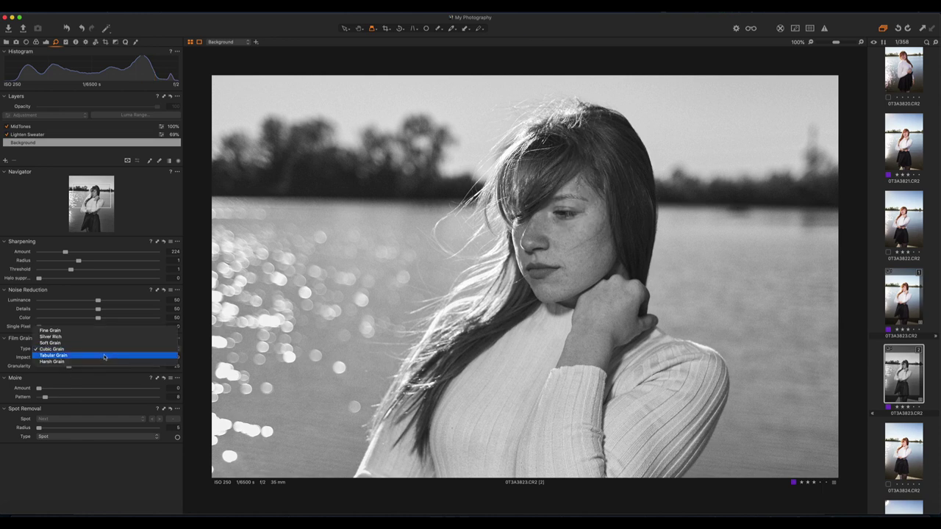
click(104, 357)
drag(572, 237, 558, 217)
drag(96, 357, 84, 358)
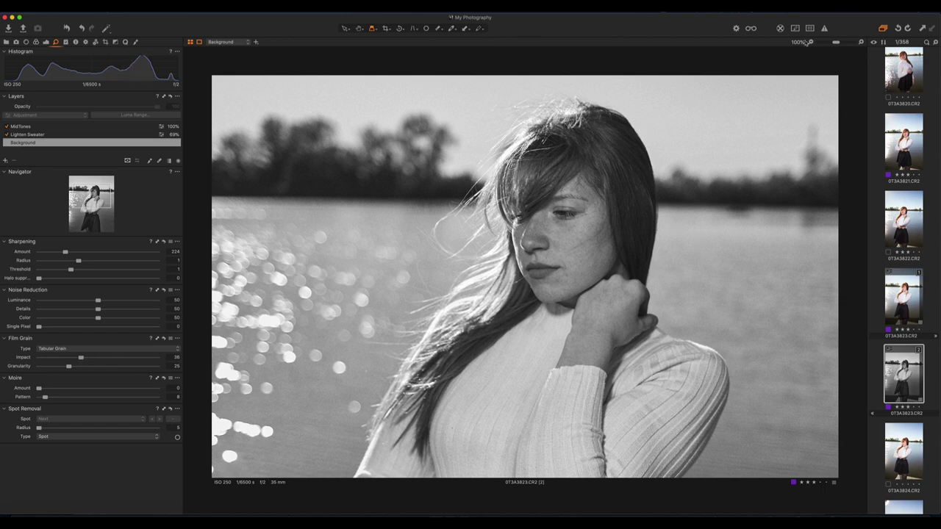
Step: Fit the whole photo in view and compare it with the unedited original by resetting all adjustments and undoing the reset
click(811, 42)
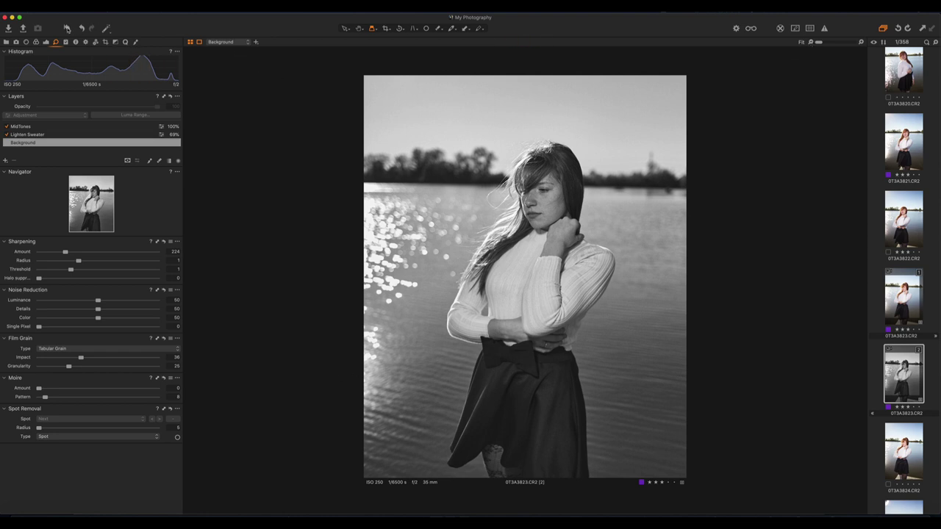
click(68, 28)
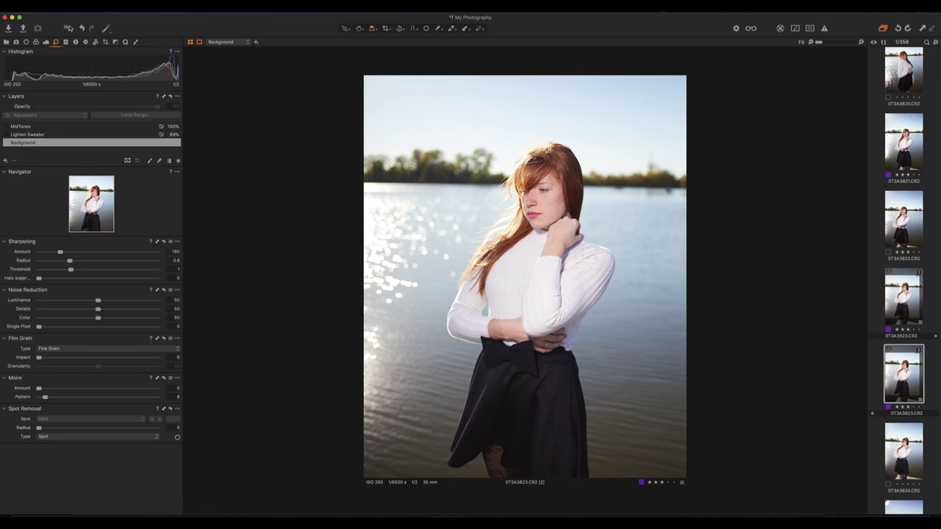
key(super+z)
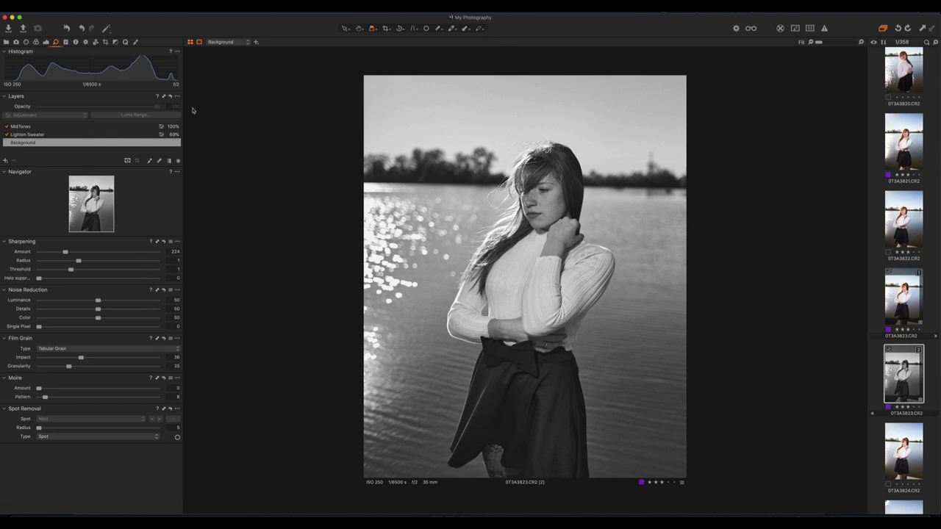
Step: Set the Background's High Dynamic Range Shadow to 24 and White to 22
click(46, 42)
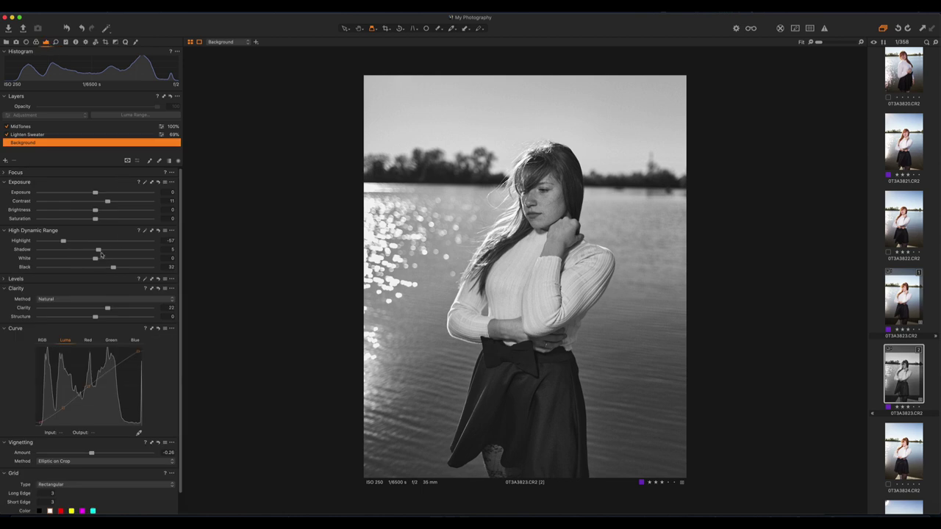
drag(99, 250, 110, 252)
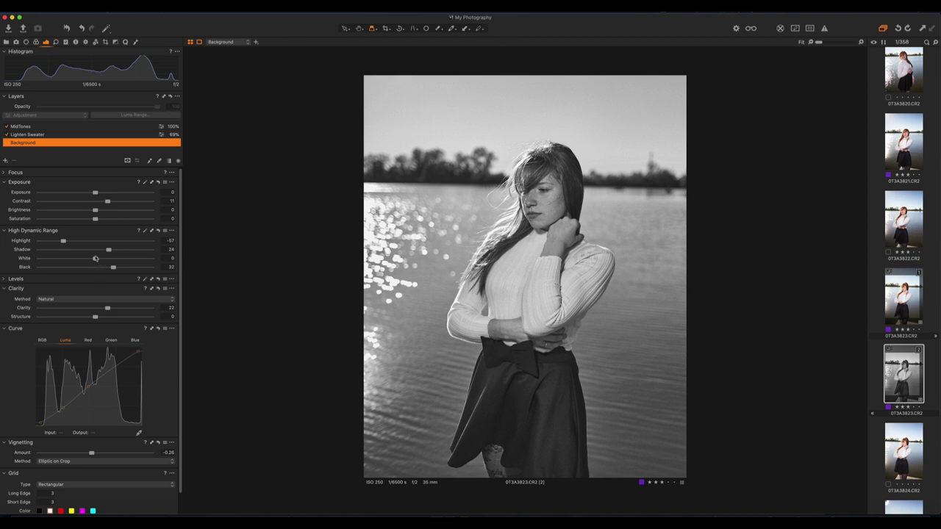
mouse_move(95, 260)
mouse_down()
mouse_move(58, 261)
mouse_move(108, 265)
mouse_up()
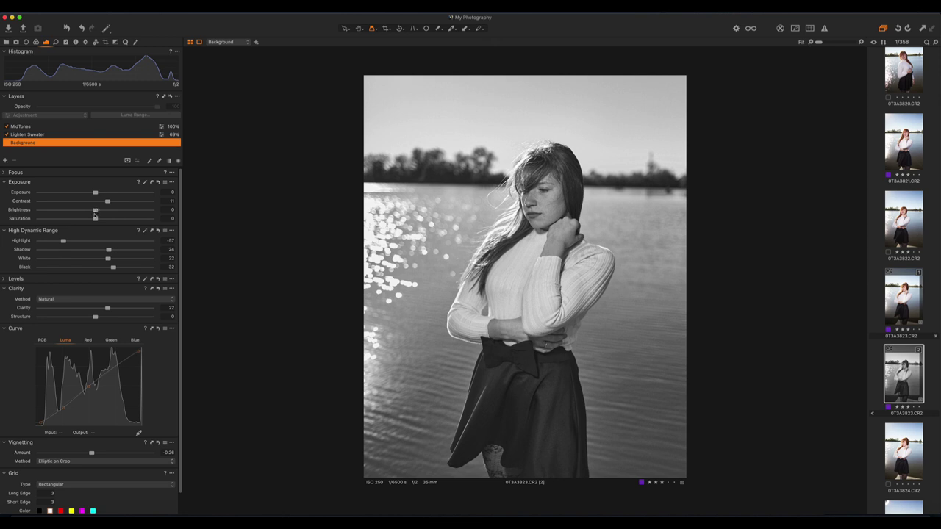
Step: Set the Background's Brightness to 4, and try an Exposure of 0.31 before resetting it to 0
mouse_move(94, 211)
mouse_down()
mouse_move(86, 212)
mouse_move(100, 214)
mouse_up()
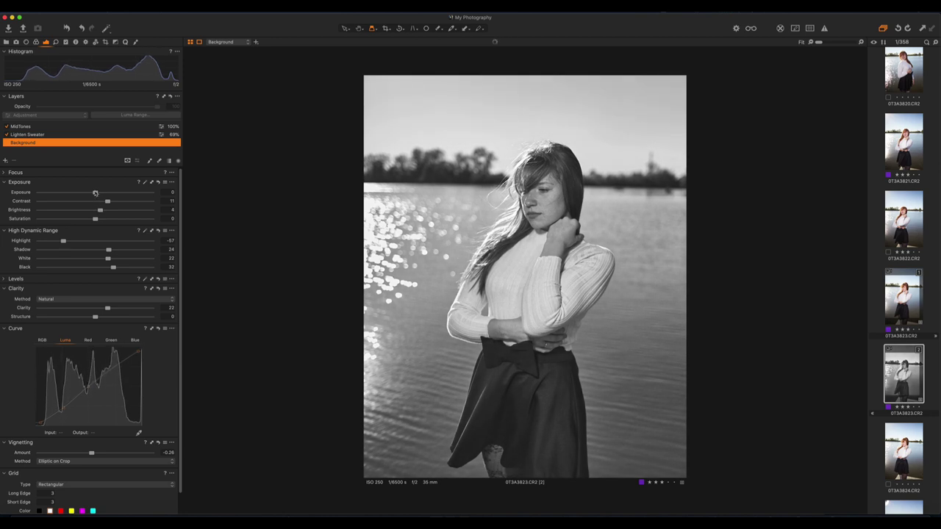
mouse_move(94, 193)
mouse_down()
mouse_move(84, 193)
mouse_move(99, 192)
mouse_up()
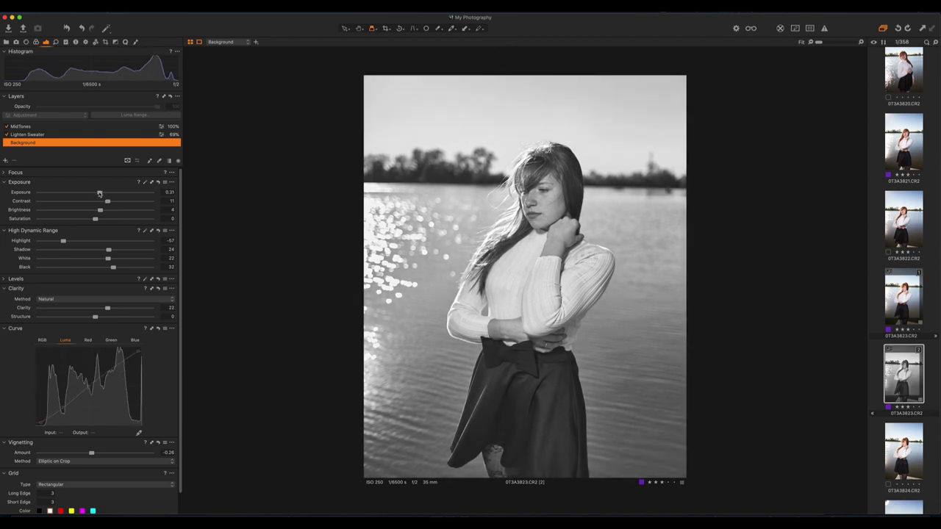
double_click(100, 193)
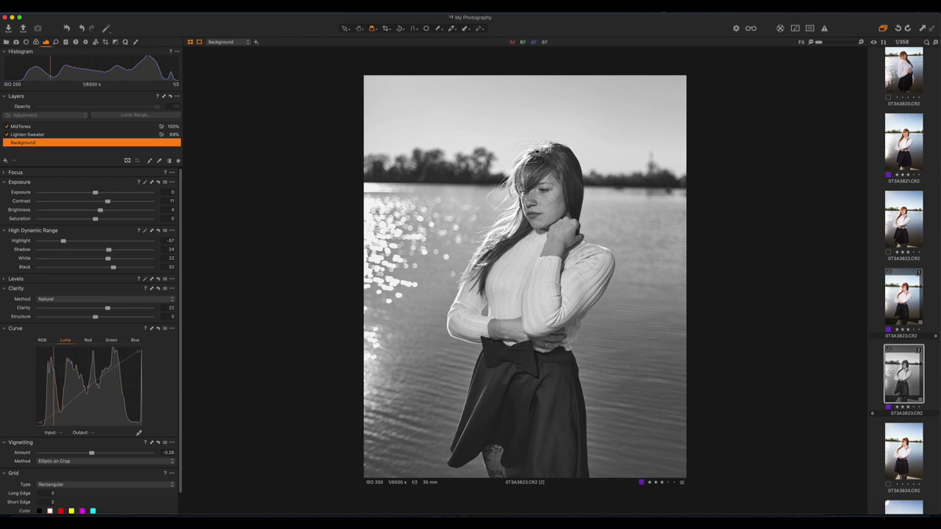
mouse_move(526, 184)
mouse_down()
mouse_move(527, 205)
mouse_move(527, 181)
mouse_up()
mouse_move(550, 201)
mouse_down()
mouse_move(539, 190)
mouse_move(548, 186)
mouse_up()
Step: Add a new filled adjustment layer and name it Dark Shadow
click(6, 162)
click(23, 173)
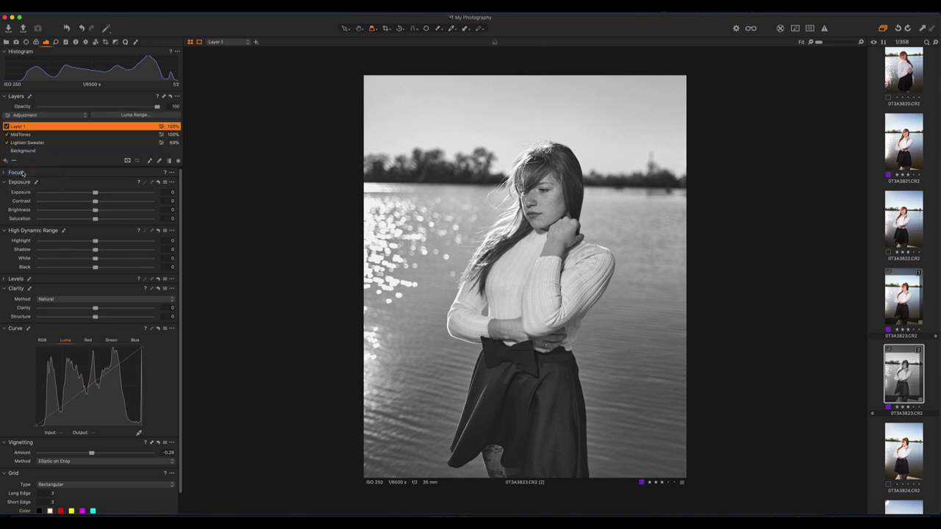
double_click(24, 126)
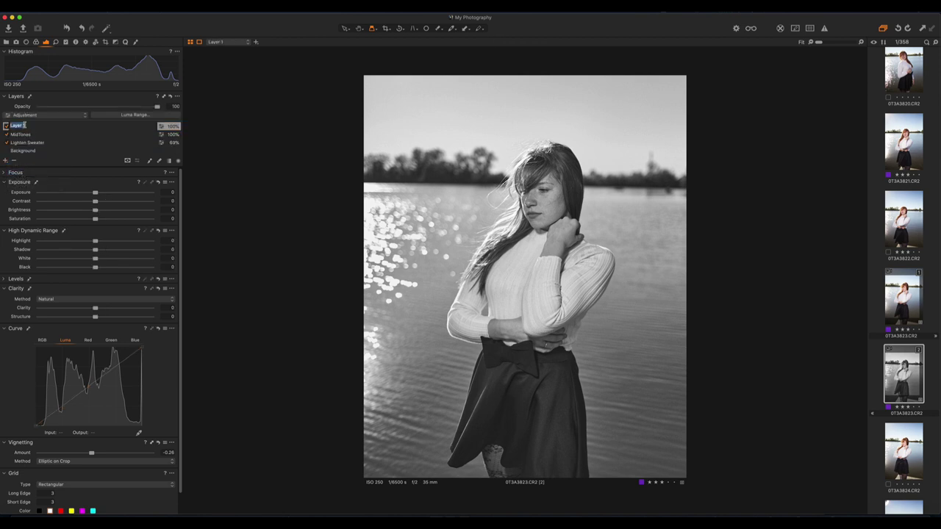
text(Bl)
click(118, 143)
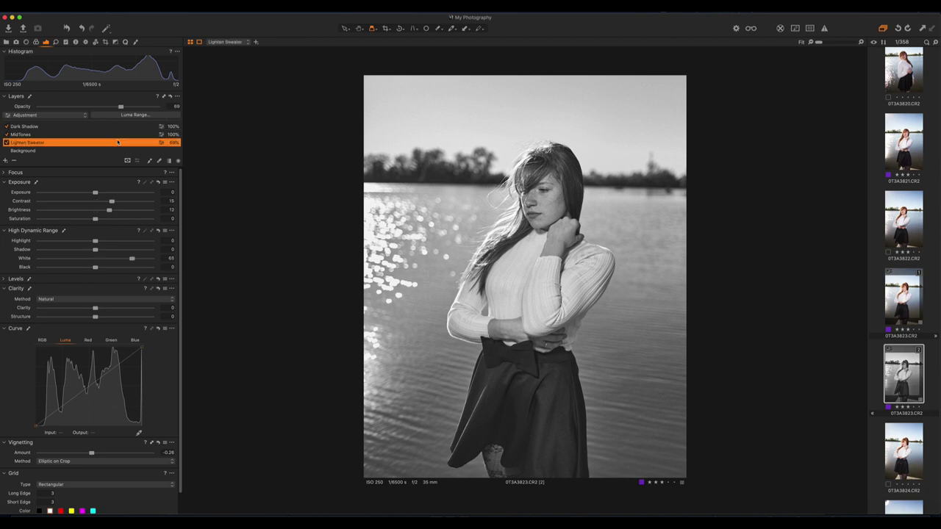
Step: Pull the Dark Shadow layer's Luma curve midpoint down and mask the layer with a diagonal linear gradient fading from lower right to upper left
click(81, 126)
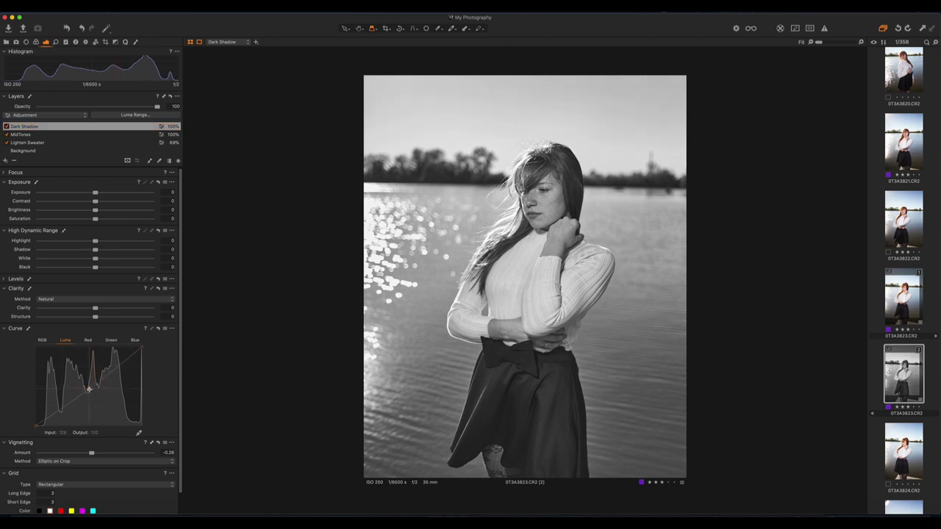
drag(89, 387, 92, 393)
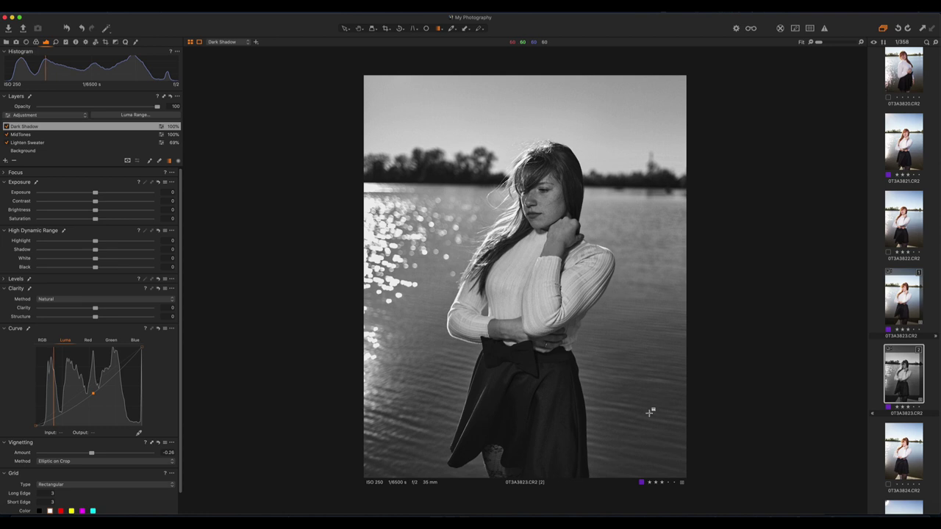
mouse_move(650, 412)
mouse_down()
mouse_move(361, 250)
mouse_move(318, 276)
mouse_up()
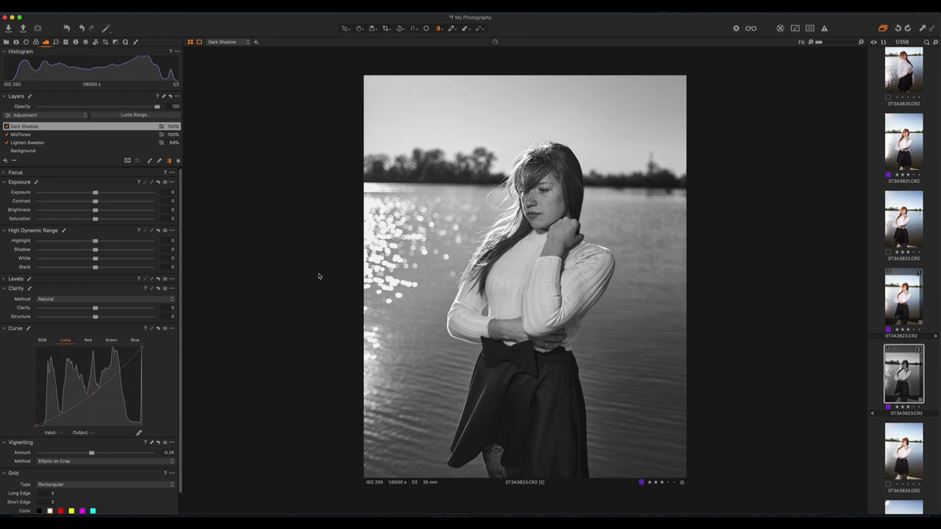
key(m)
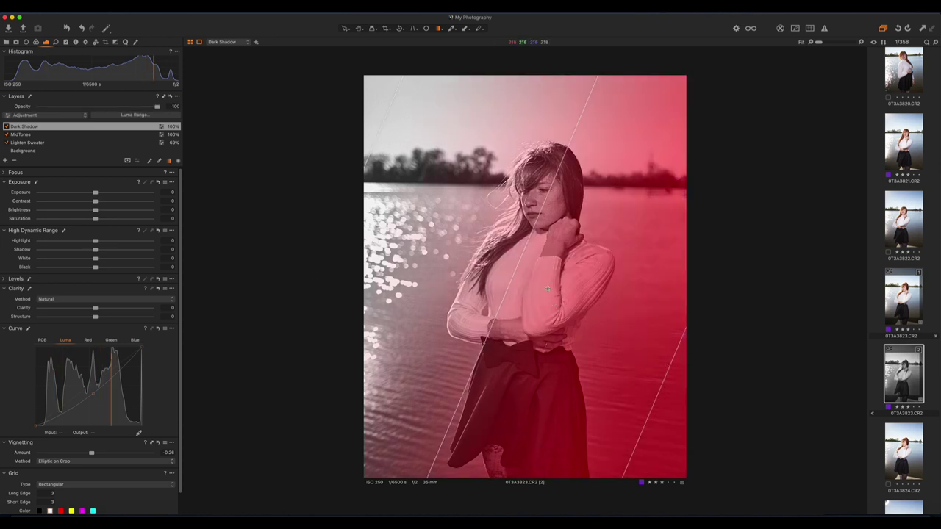
key(m)
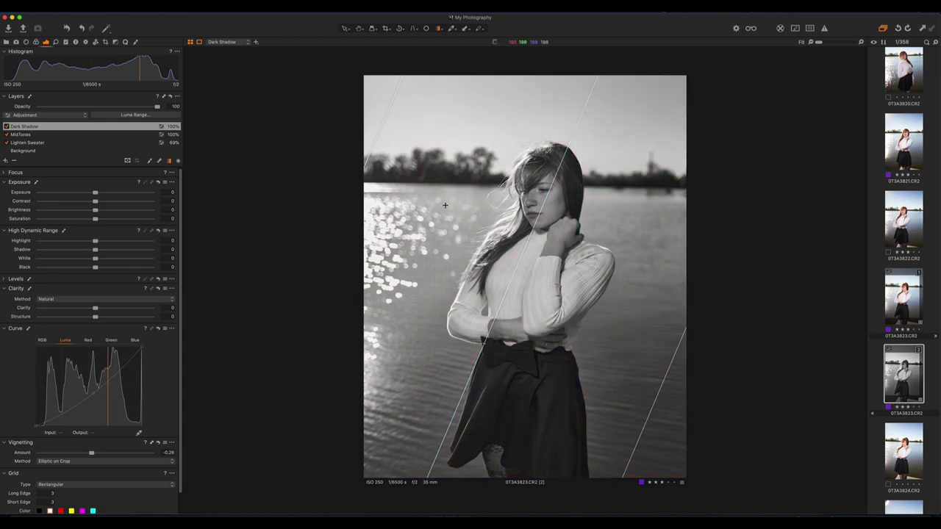
Step: Lower the Dark Shadow layer's opacity to 54, comparing the photo with the layer switched off and on
click(5, 127)
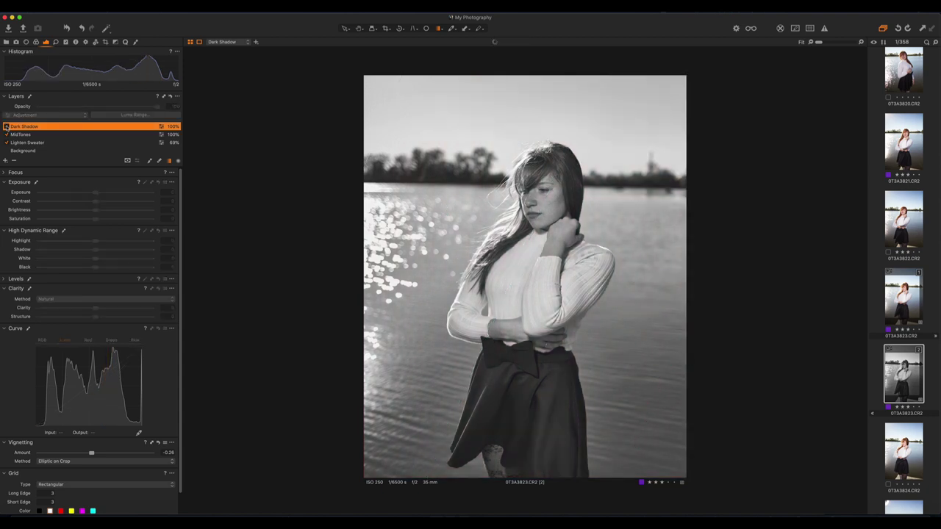
click(5, 126)
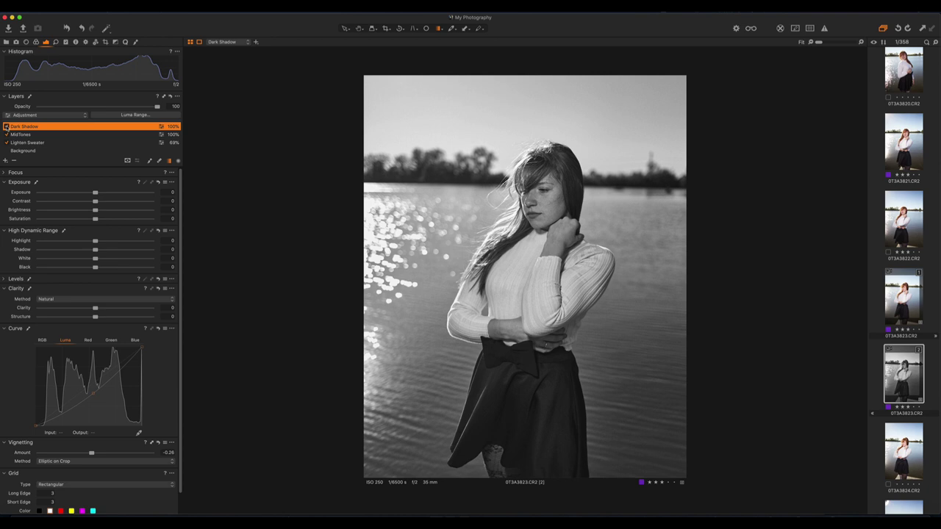
drag(157, 108, 103, 110)
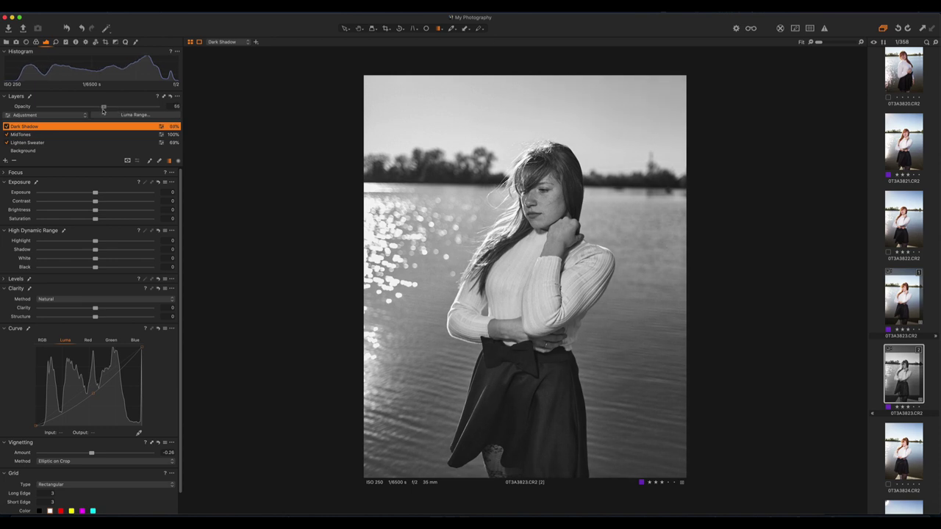
click(6, 126)
click(6, 126)
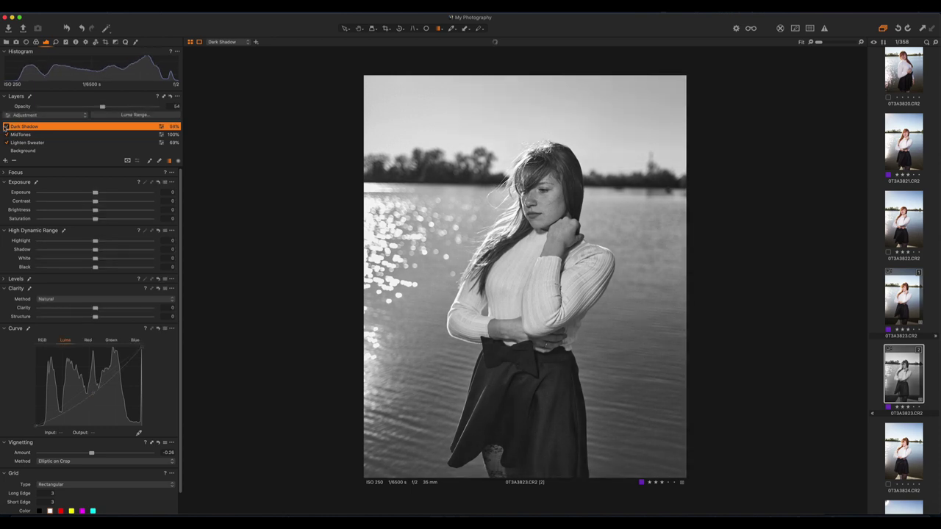